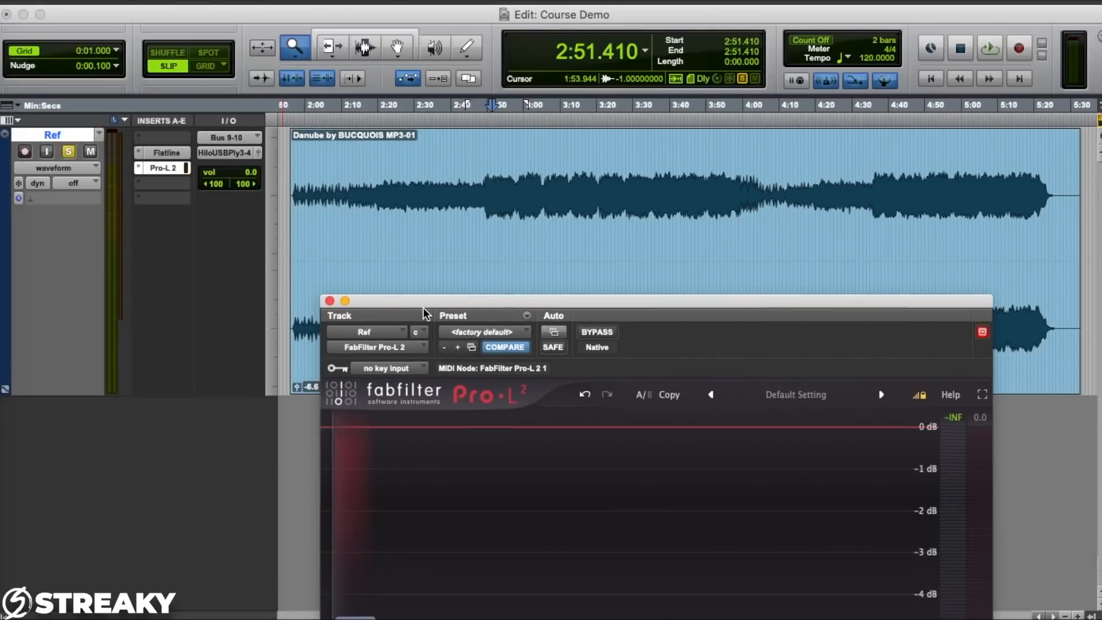
# Step: Set the playback start to about 2:51.378 and audition the Ref track from there, with the plug-in window moved clear of the waveform
pyautogui.moveTo(425, 309)
pyautogui.mouseDown()
pyautogui.moveTo(381, 171)
pyautogui.moveTo(391, 245)
pyautogui.moveTo(421, 298)
pyautogui.mouseUp()
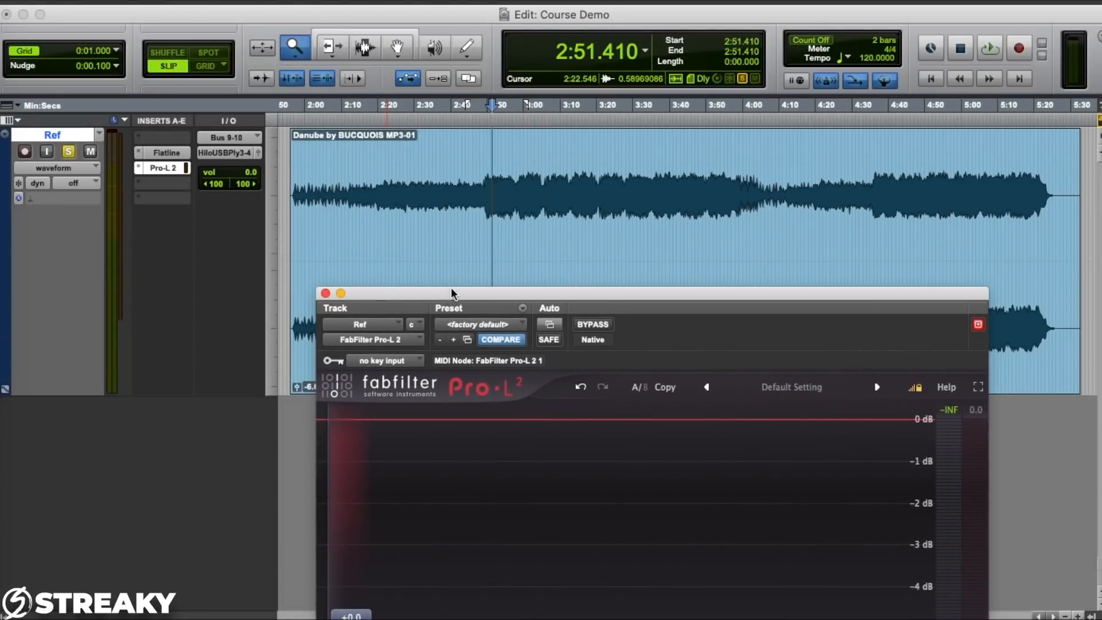
pyautogui.click(492, 118)
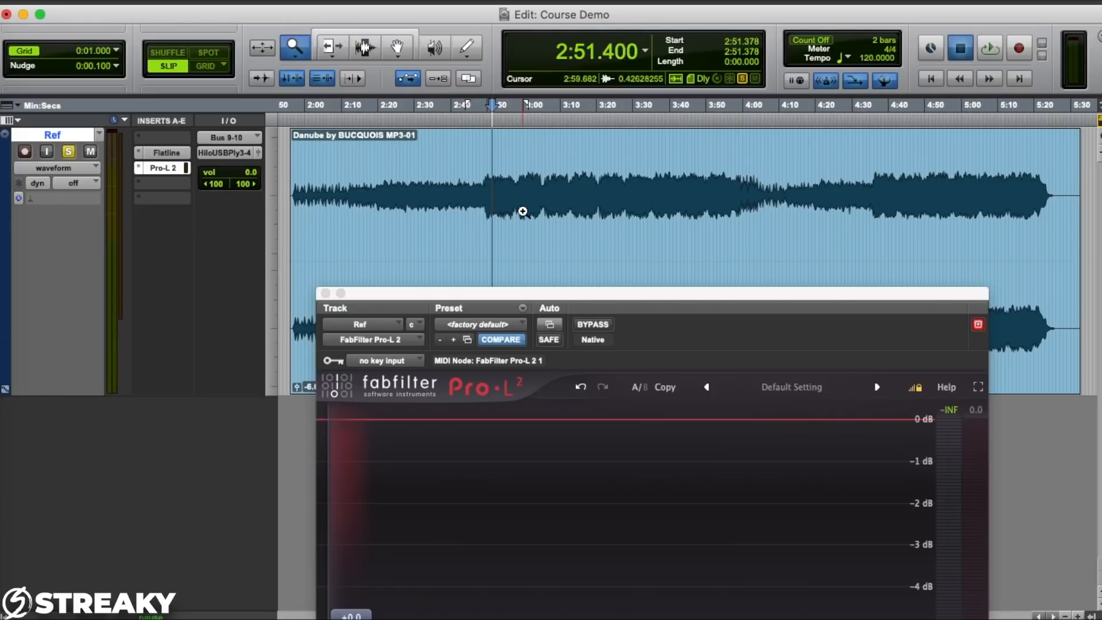
pyautogui.press('space')
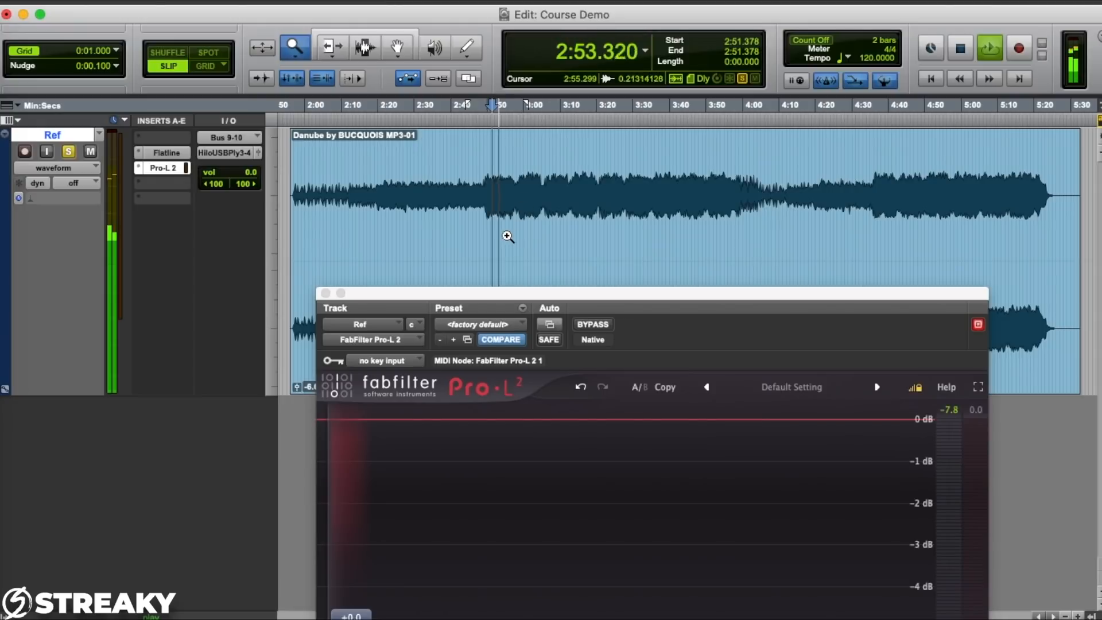
pyautogui.press('space')
pyautogui.moveTo(490, 294); pyautogui.dragTo(462, 108)
pyautogui.press('space')
pyautogui.press('space')
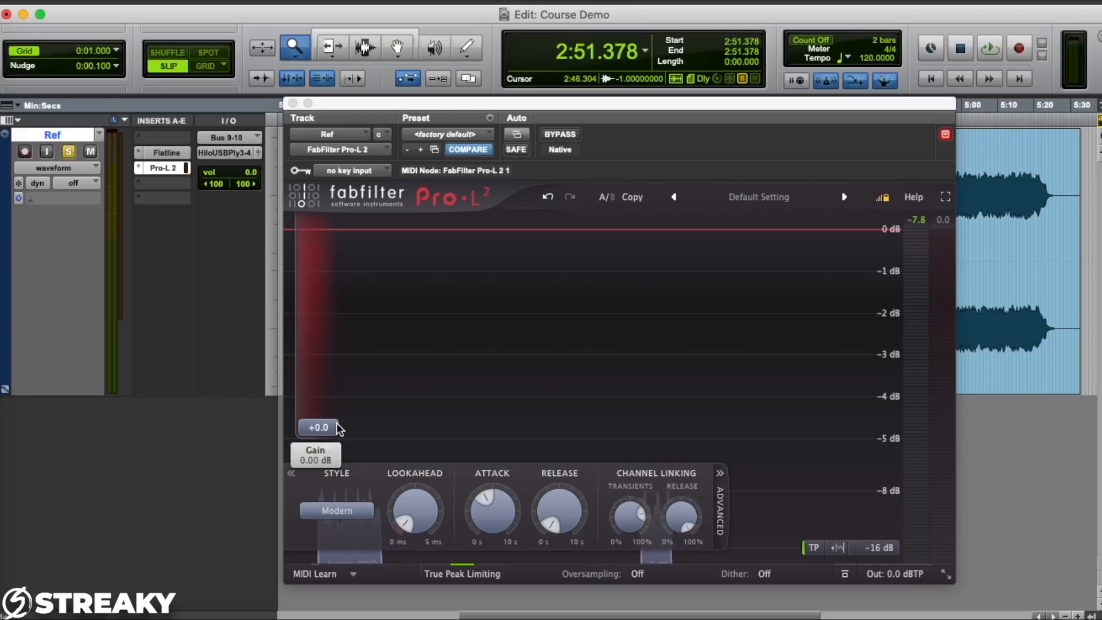
# Step: Raise the Pro-L 2 gain to +6.7 dB, bypass the Flatline insert, and uncover the waveform
pyautogui.moveTo(338, 429)
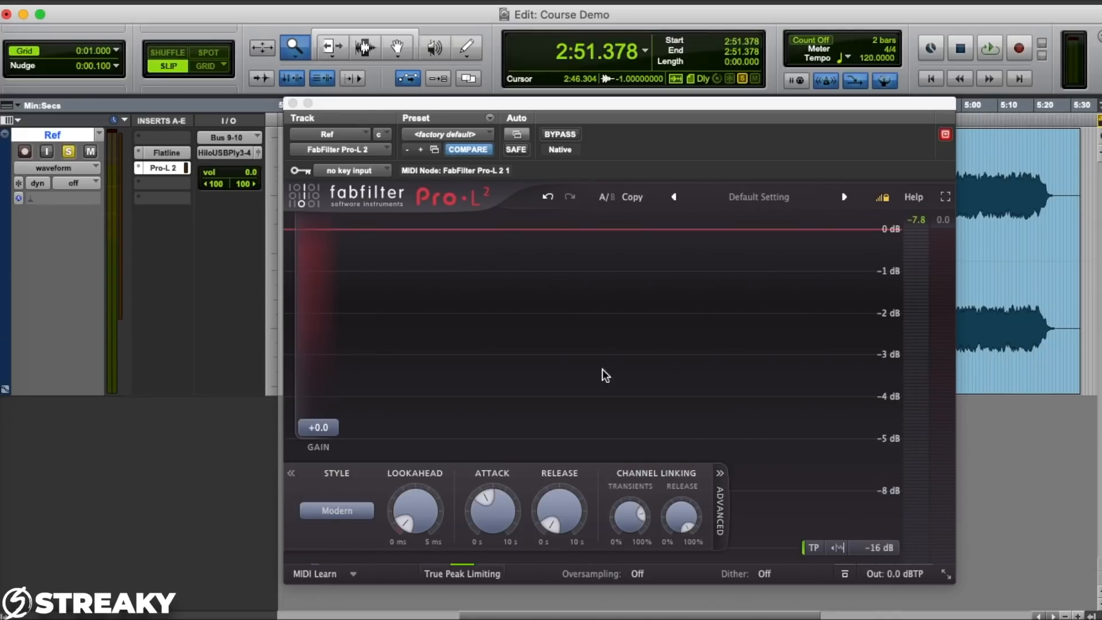
pyautogui.moveTo(325, 430); pyautogui.dragTo(329, 413)
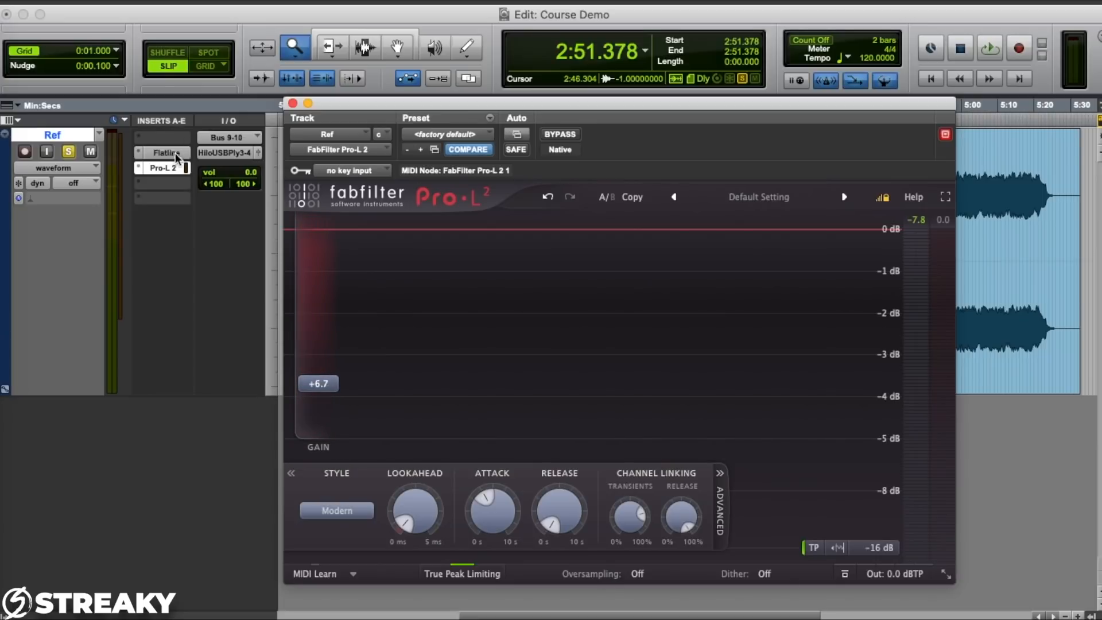
pyautogui.click(177, 157)
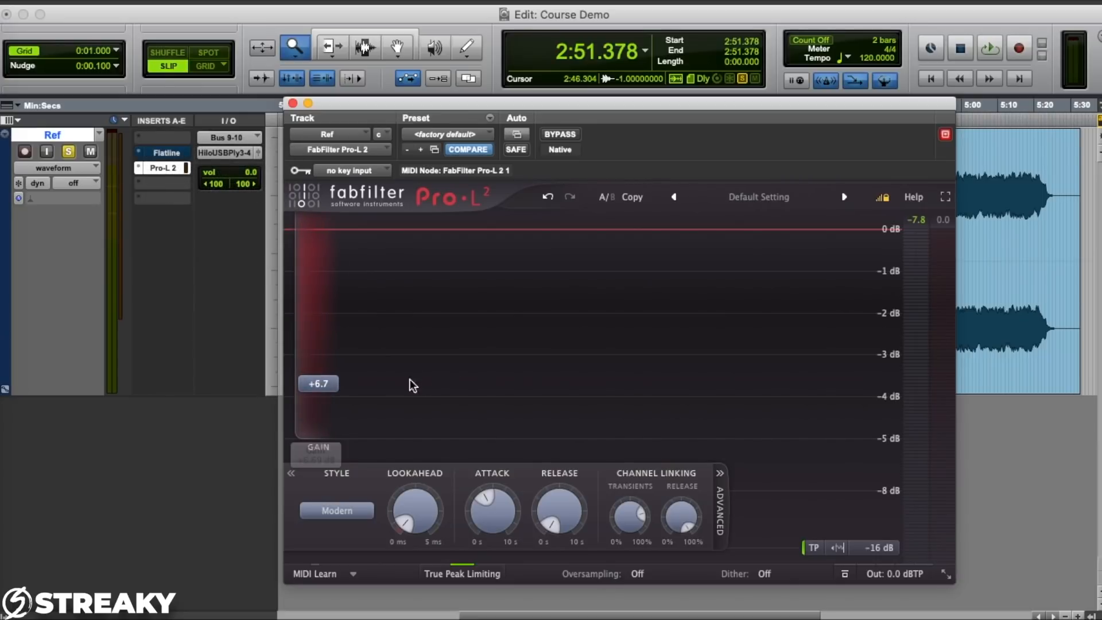
pyautogui.moveTo(441, 107); pyautogui.dragTo(433, 173)
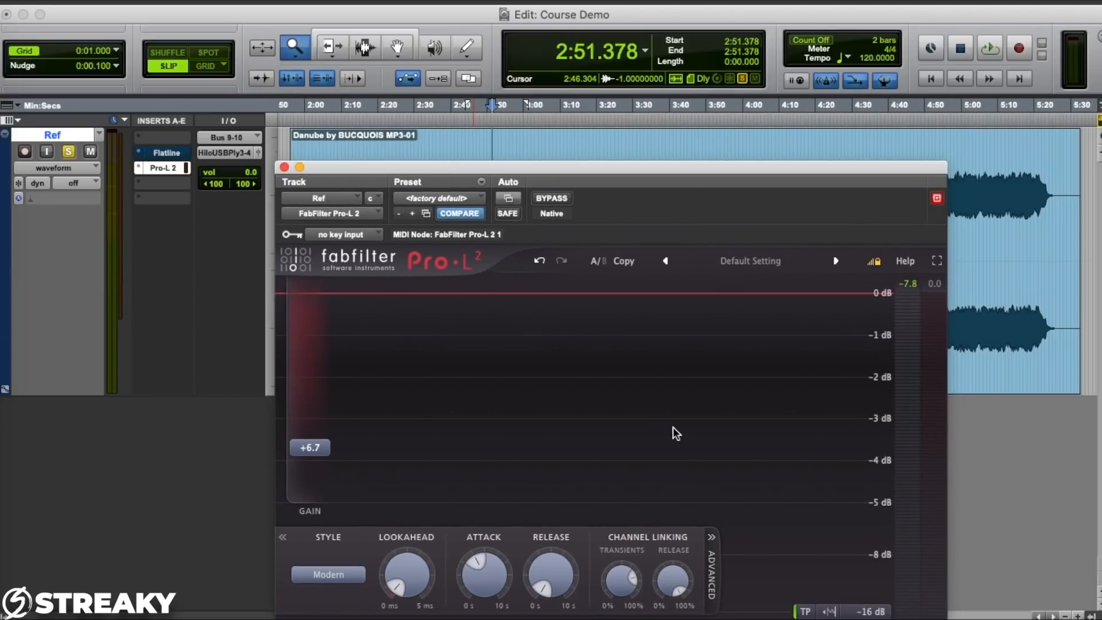
pyautogui.moveTo(571, 166); pyautogui.dragTo(588, 280)
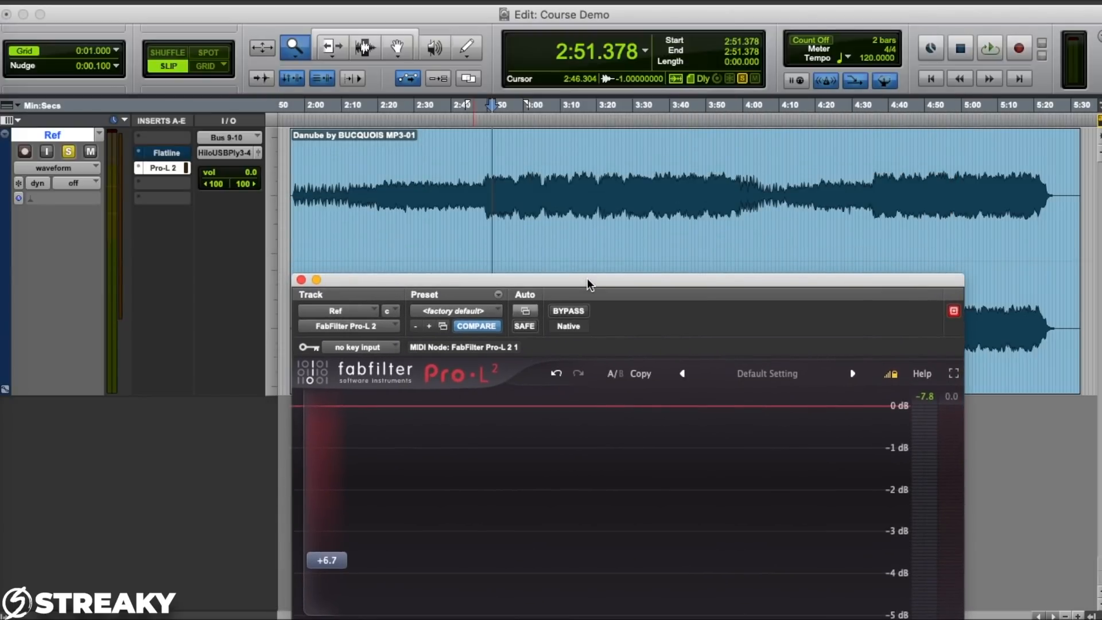
# Step: Play the loud section and raise the Pro-L 2 gain to +12.9 dB with the full plug-in in view
pyautogui.press('space')
pyautogui.moveTo(587, 279); pyautogui.dragTo(587, 88)
pyautogui.moveTo(341, 370); pyautogui.dragTo(343, 329)
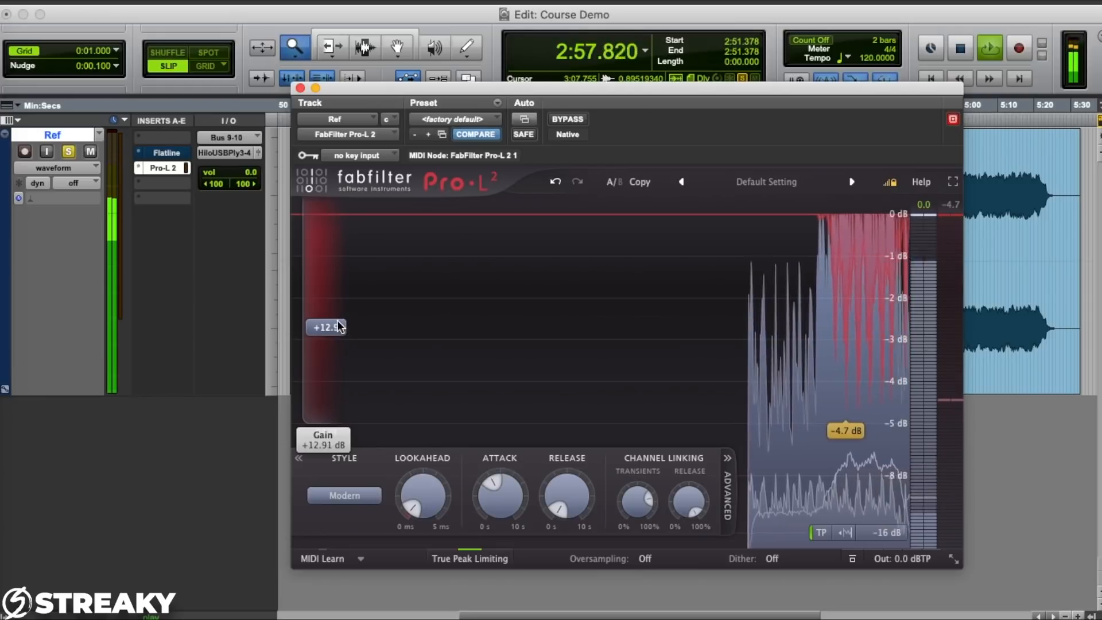
# Step: Set the Pro-L 2 oversampling to 16x and the release to about 18 ms during playback
pyautogui.moveTo(557, 514)
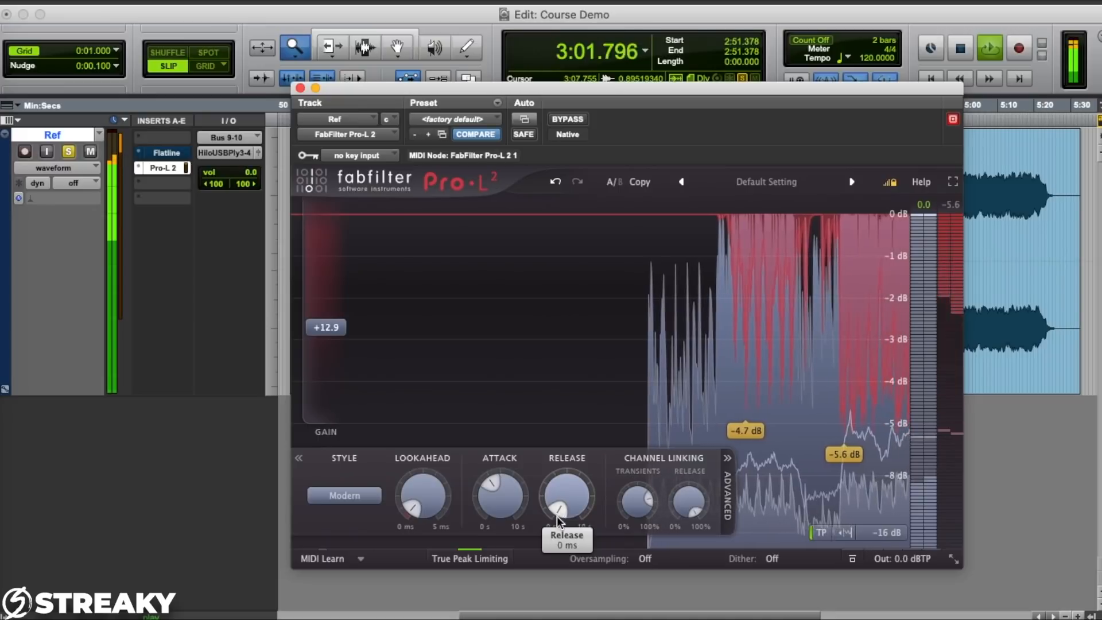
pyautogui.click(650, 557)
pyautogui.click(648, 543)
pyautogui.moveTo(407, 508); pyautogui.dragTo(407, 516)
pyautogui.moveTo(559, 510); pyautogui.dragTo(557, 504)
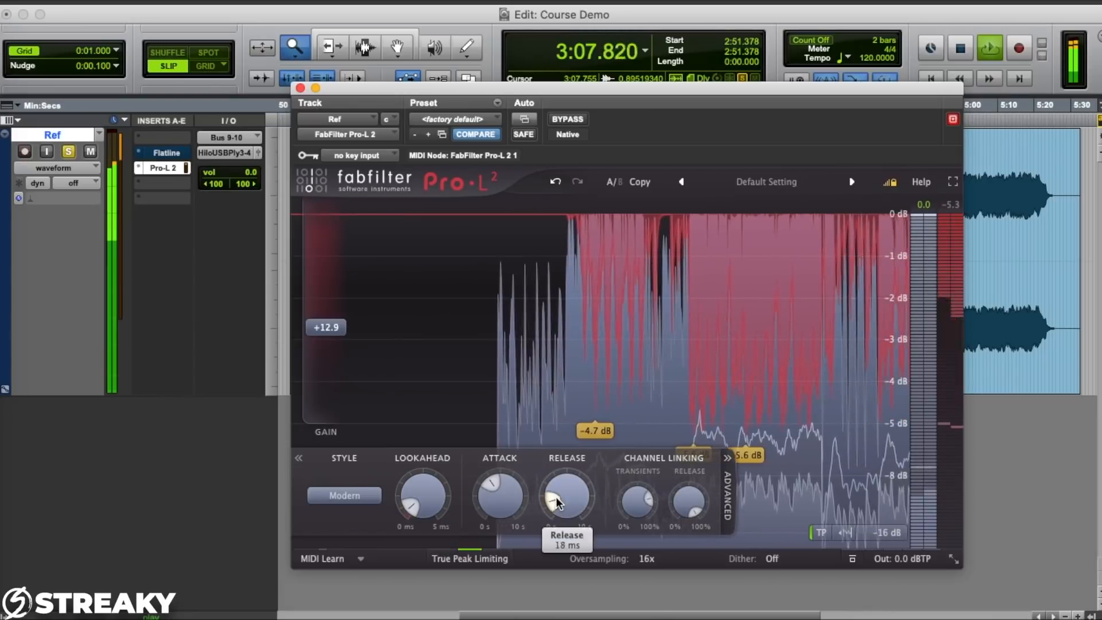
# Step: Switch the limiter style to Dynamic, listen to it, and stop playback
pyautogui.click(345, 495)
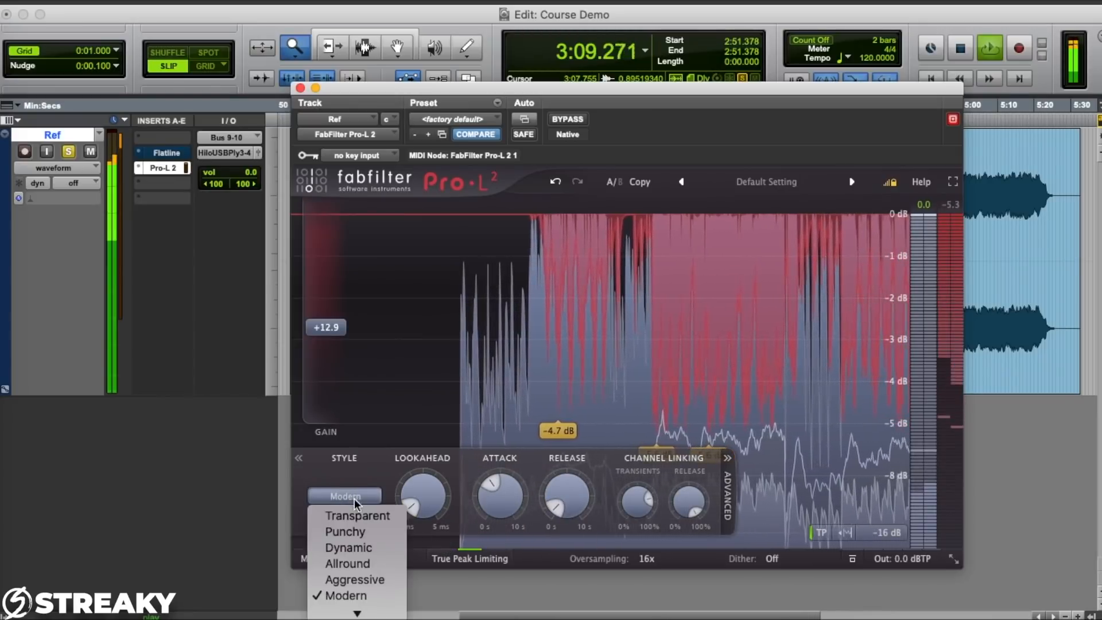
pyautogui.click(364, 552)
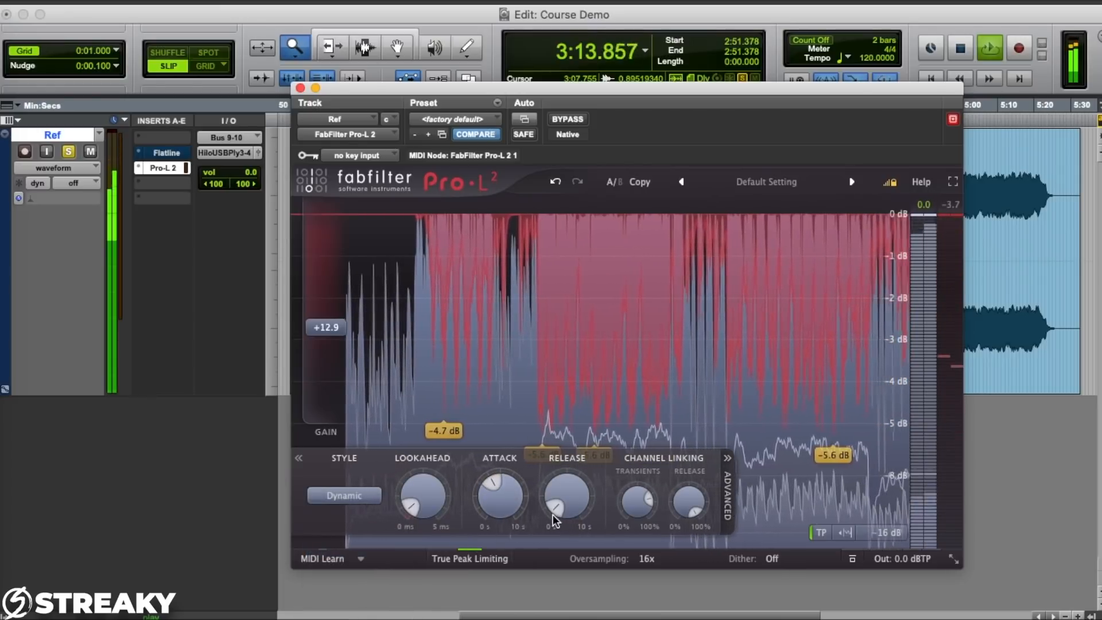
pyautogui.press('space')
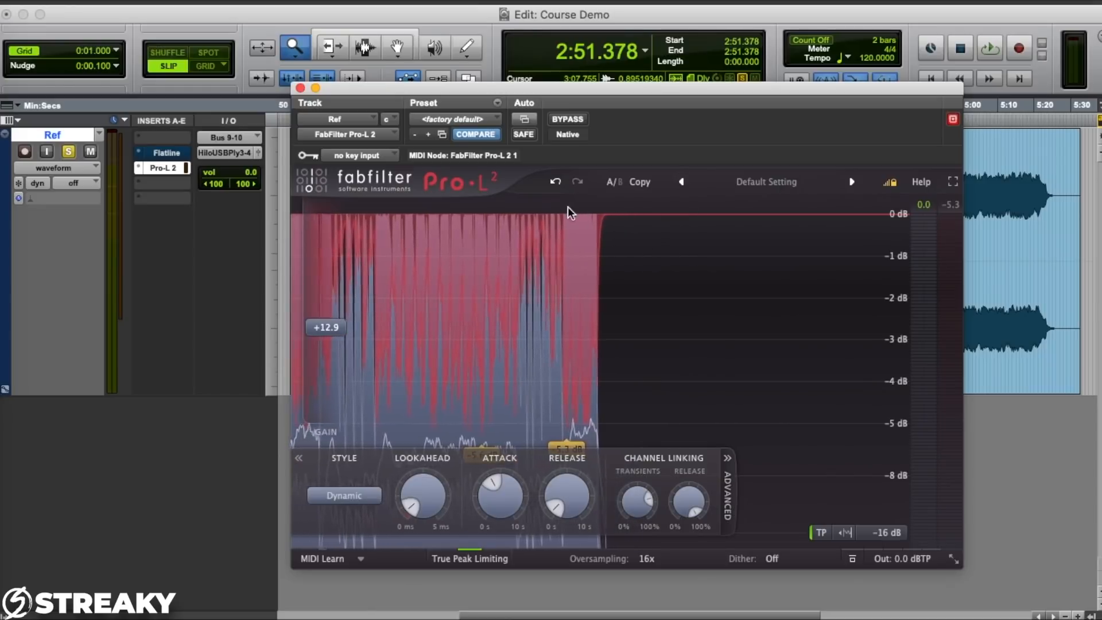
# Step: Reload the Default Setting preset in Pro-L 2, set the release to 0 ms, and increase the attack slightly
pyautogui.click(767, 181)
pyautogui.click(747, 283)
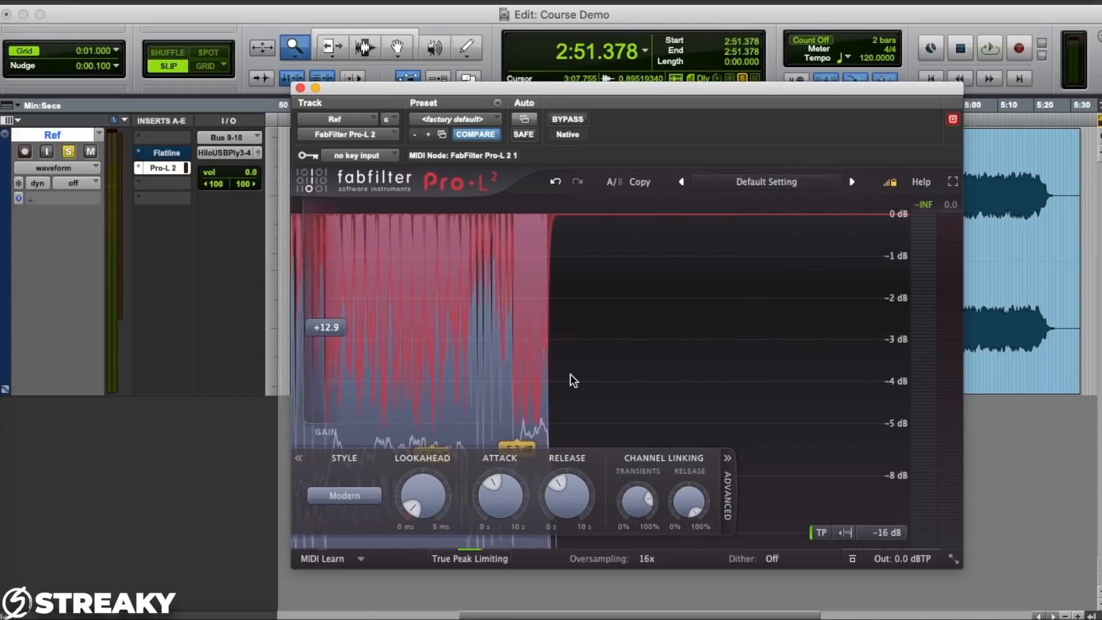
pyautogui.moveTo(566, 497); pyautogui.dragTo(509, 561)
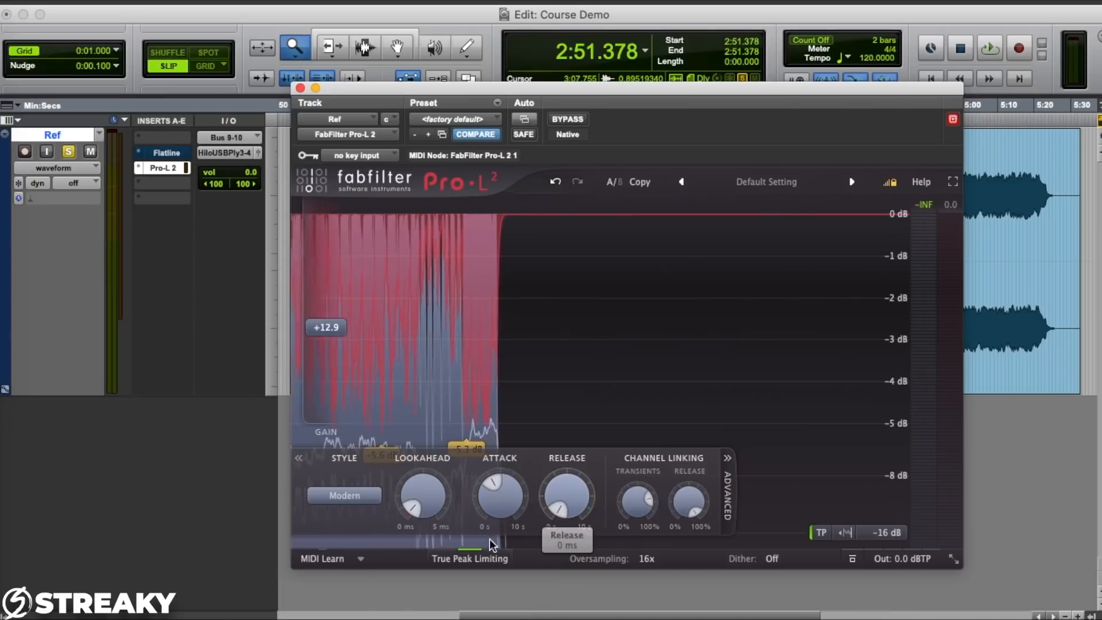
pyautogui.moveTo(492, 486); pyautogui.dragTo(494, 479)
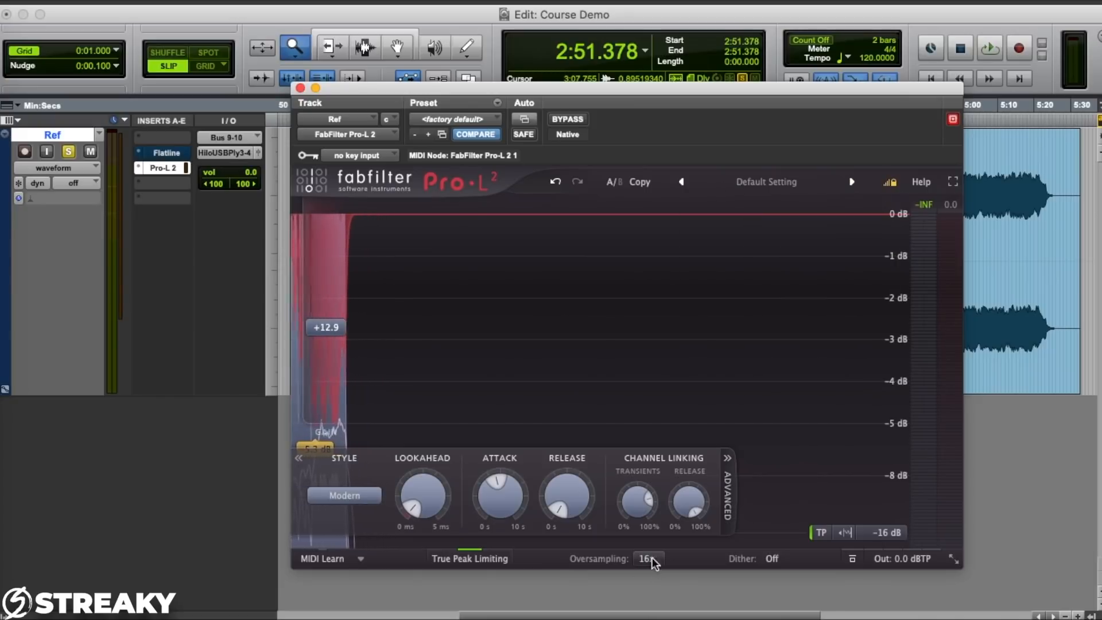
# Step: Set the limiter style to Transparent and play the section again
pyautogui.click(340, 495)
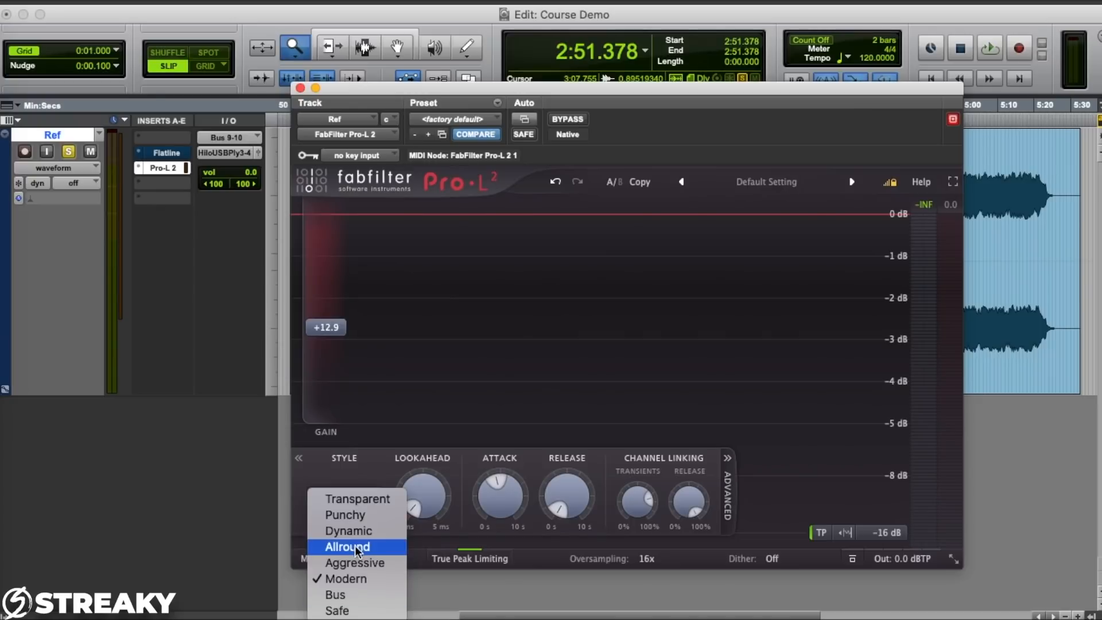
pyautogui.click(347, 498)
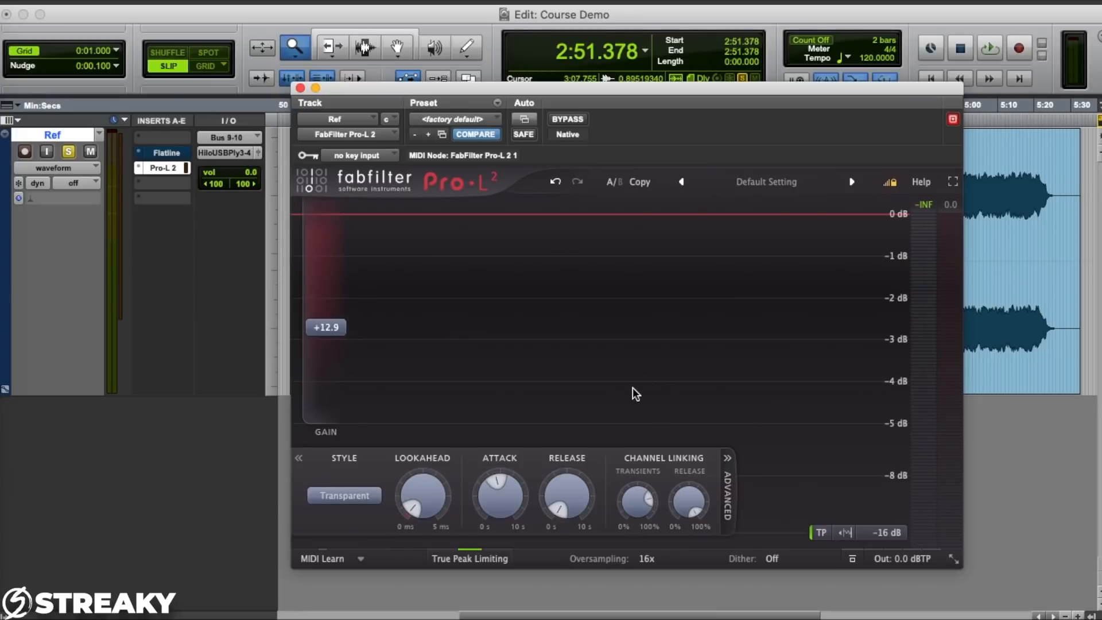
pyautogui.moveTo(613, 92)
pyautogui.mouseDown()
pyautogui.moveTo(609, 230)
pyautogui.moveTo(615, 187)
pyautogui.moveTo(613, 211)
pyautogui.moveTo(628, 188)
pyautogui.moveTo(622, 216)
pyautogui.moveTo(618, 91)
pyautogui.mouseUp()
pyautogui.press('space')
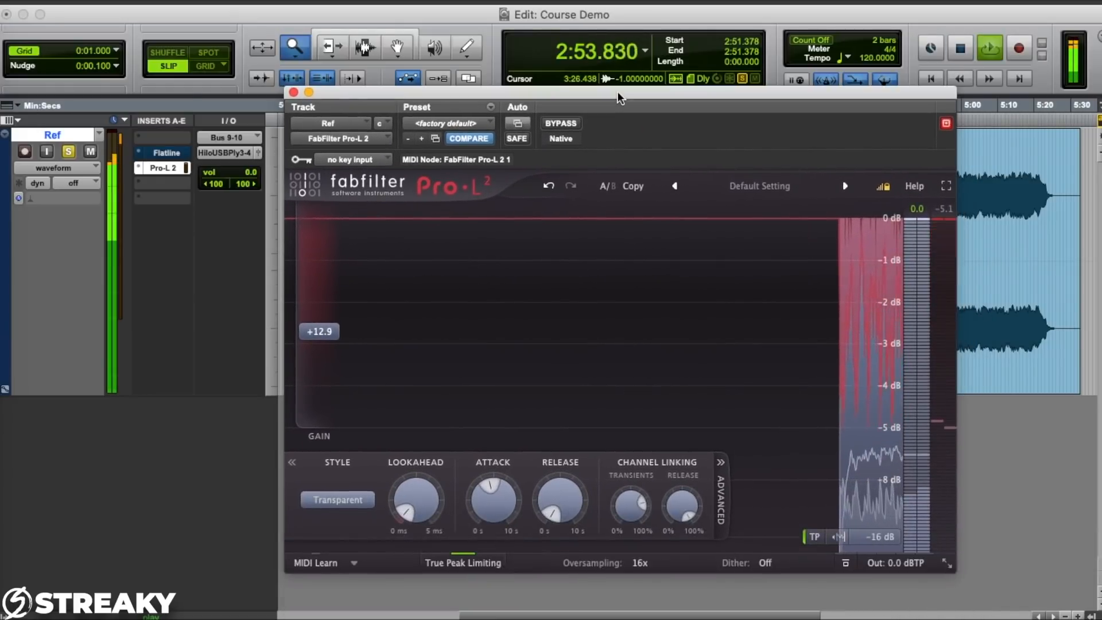
# Step: Push the Pro-L 2 gain up to +19.1 dB during playback to hear extreme limiting
pyautogui.moveTo(325, 333)
pyautogui.mouseDown()
pyautogui.moveTo(329, 345)
pyautogui.moveTo(327, 332)
pyautogui.mouseUp()
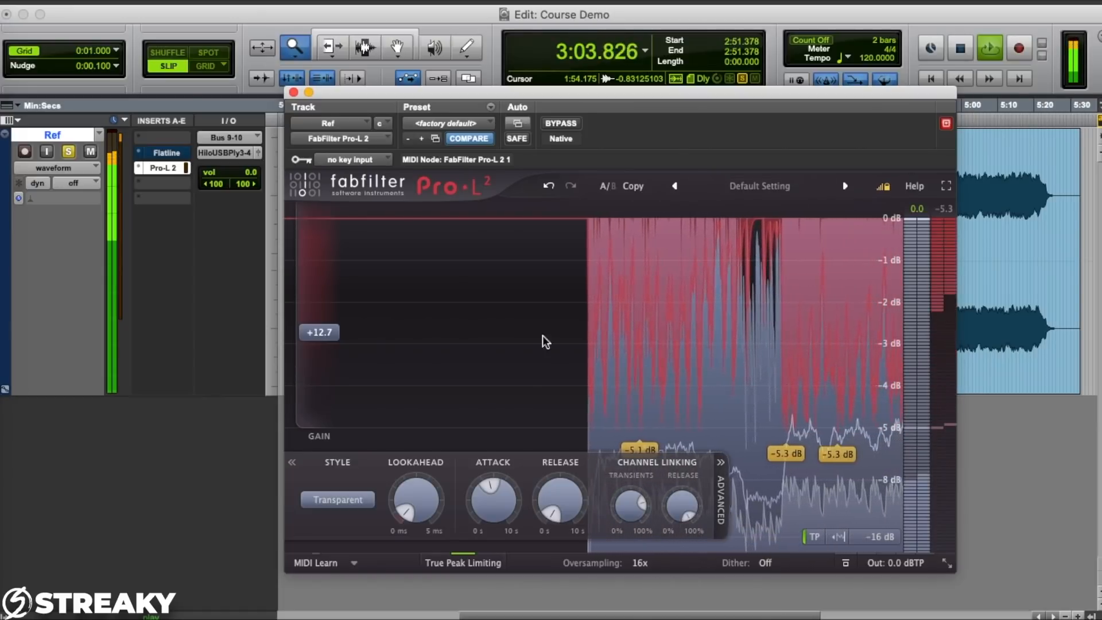
pyautogui.moveTo(316, 336)
pyautogui.moveTo(316, 336); pyautogui.dragTo(316, 294)
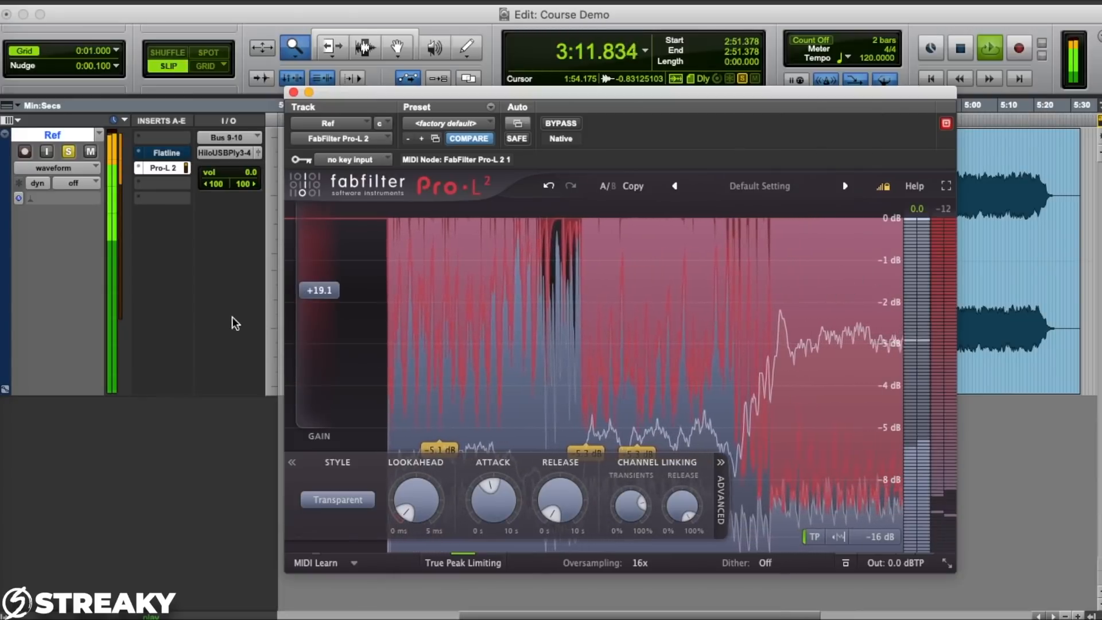
# Step: Reduce the Pro-L 2 gain to +7.5 dB and briefly replay the section from its start
pyautogui.moveTo(310, 296)
pyautogui.moveTo(310, 296); pyautogui.dragTo(309, 370)
pyautogui.press('space')
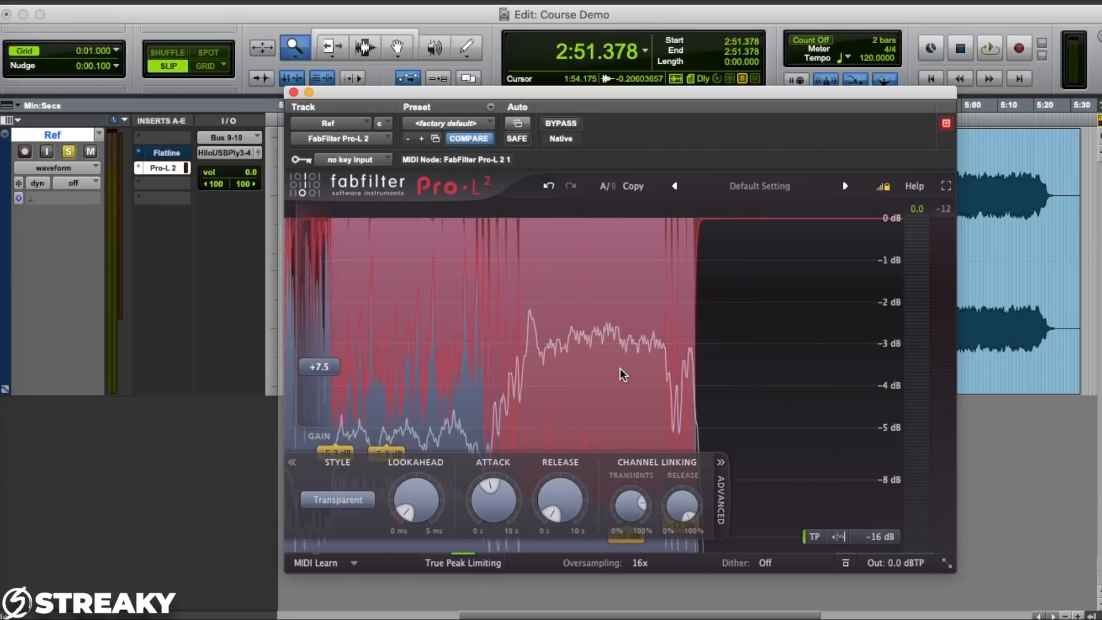
pyautogui.press('space')
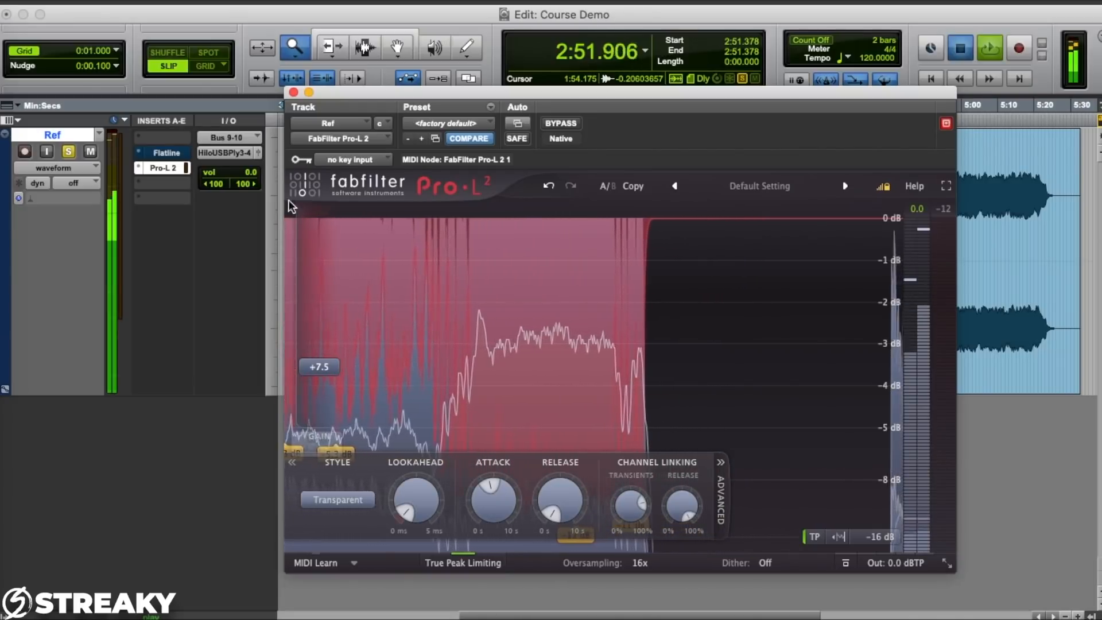
pyautogui.press('space')
# Step: Close Pro-L 2, bypass it on the Ref track, and open Flatline as the active limiter
pyautogui.click(293, 92)
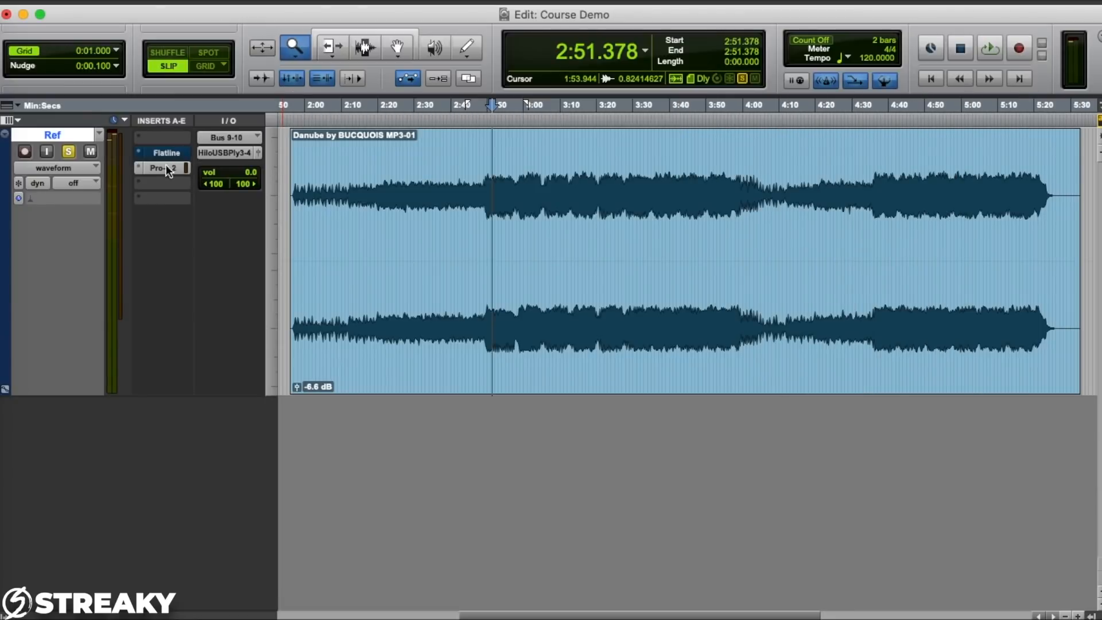
pyautogui.rightClick(164, 165)
pyautogui.click(161, 163)
pyautogui.click(163, 152)
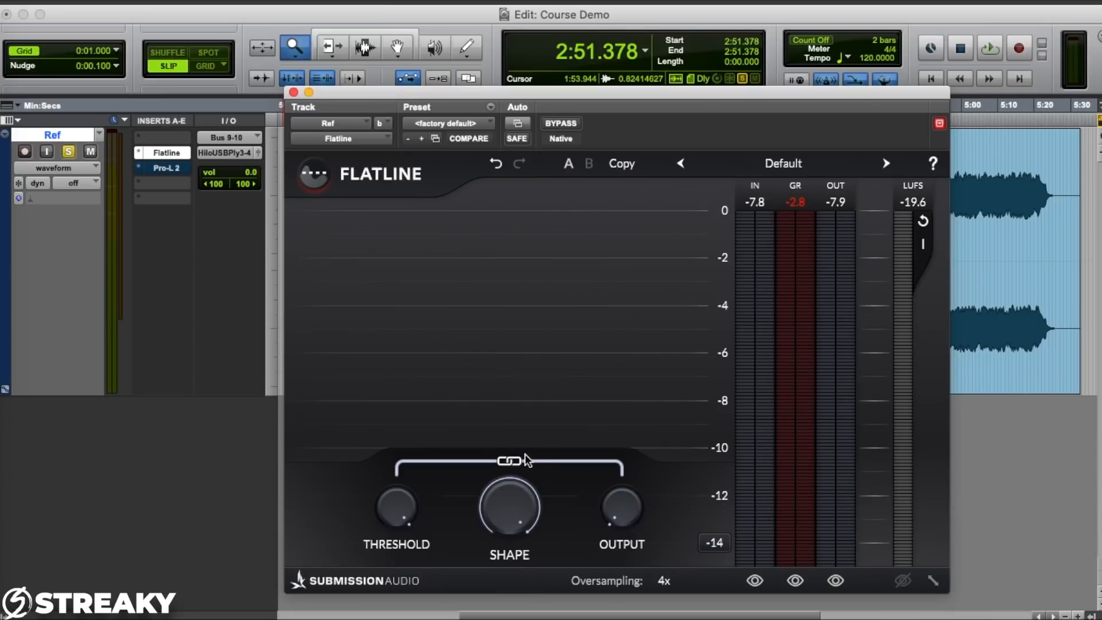
# Step: Check the bypassed Pro-L 2 window, close it, and reopen Flatline
pyautogui.click(167, 169)
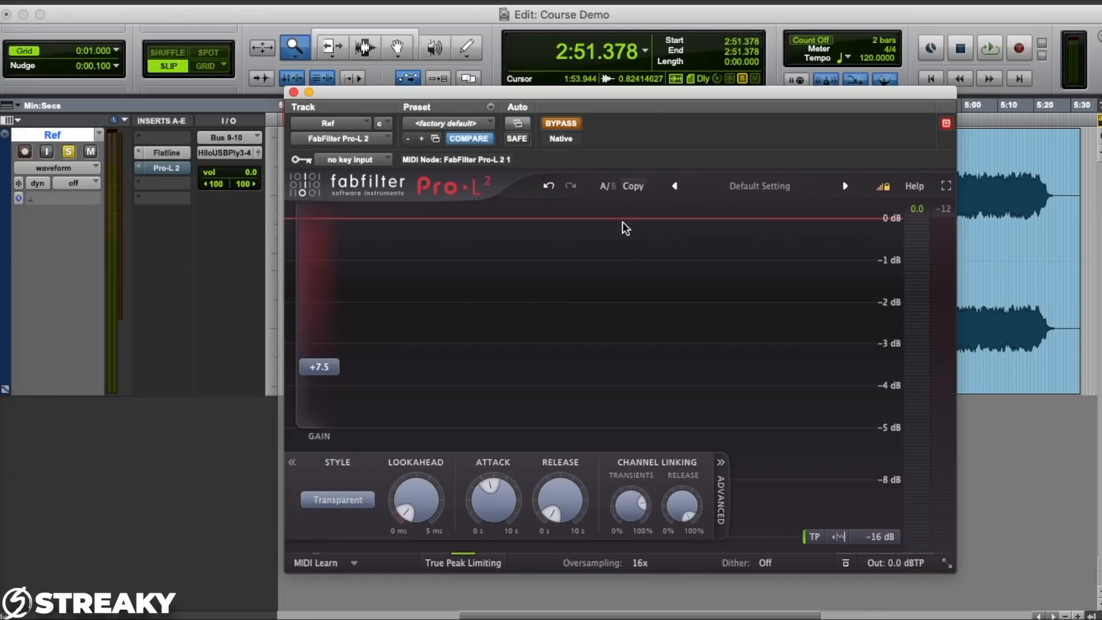
pyautogui.click(293, 93)
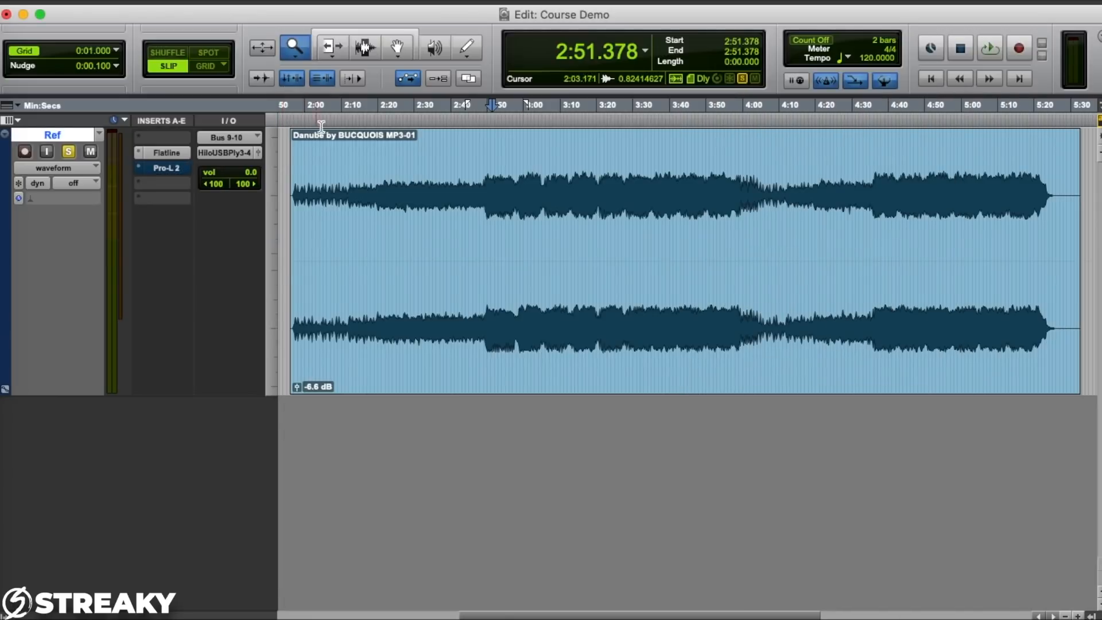
pyautogui.click(167, 153)
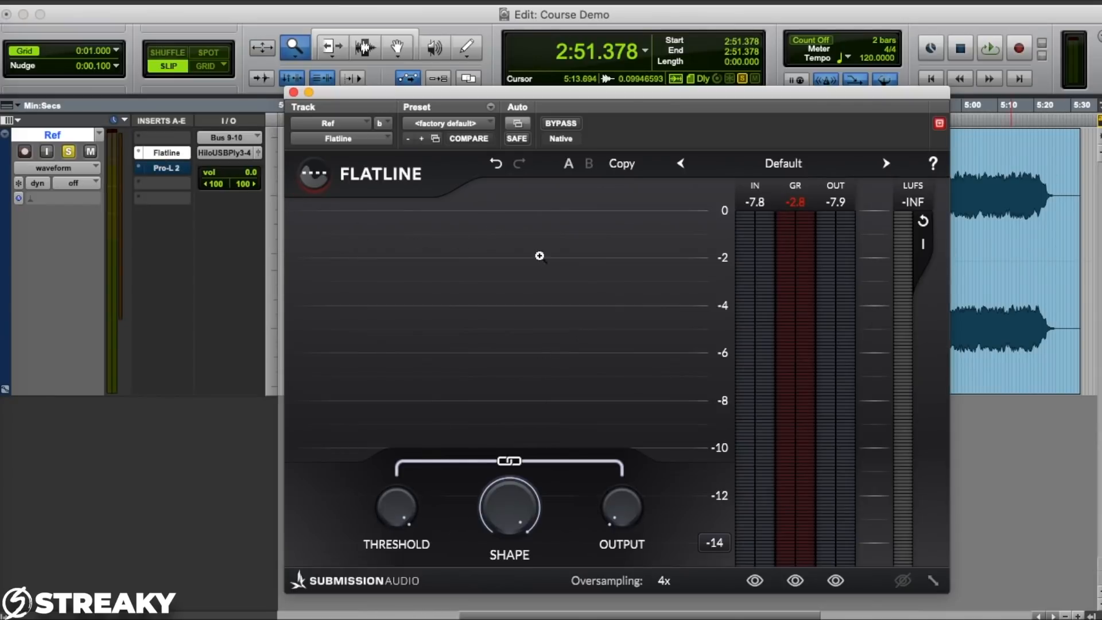
# Step: Play the section while adjusting Flatline's linked threshold to -5.21 and output to -5.21, and stop playback
pyautogui.press('space')
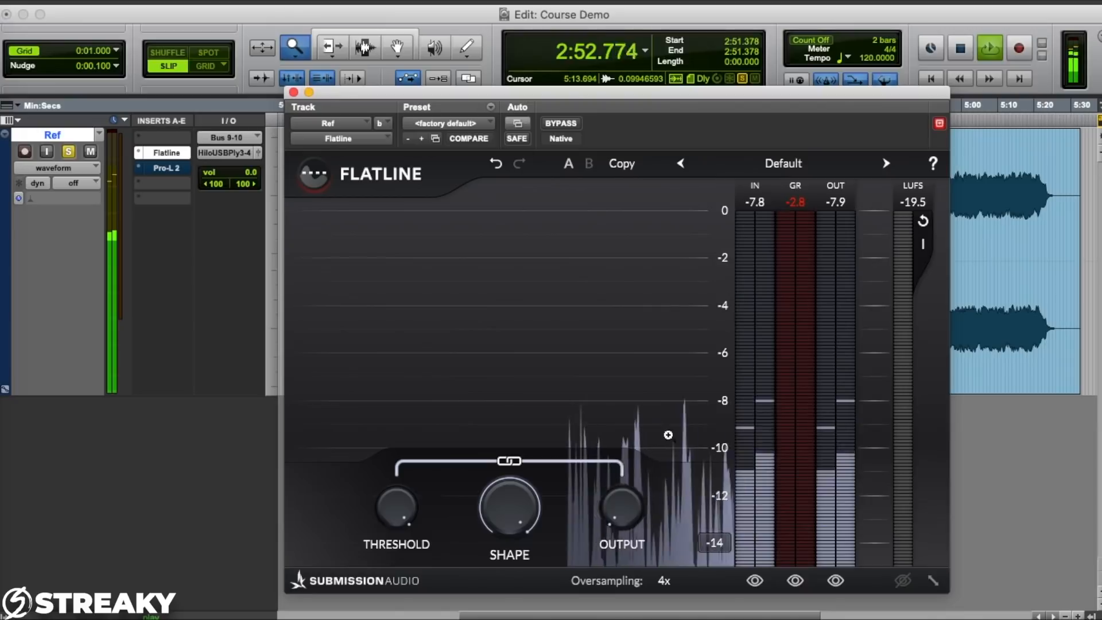
pyautogui.moveTo(396, 508); pyautogui.dragTo(392, 533)
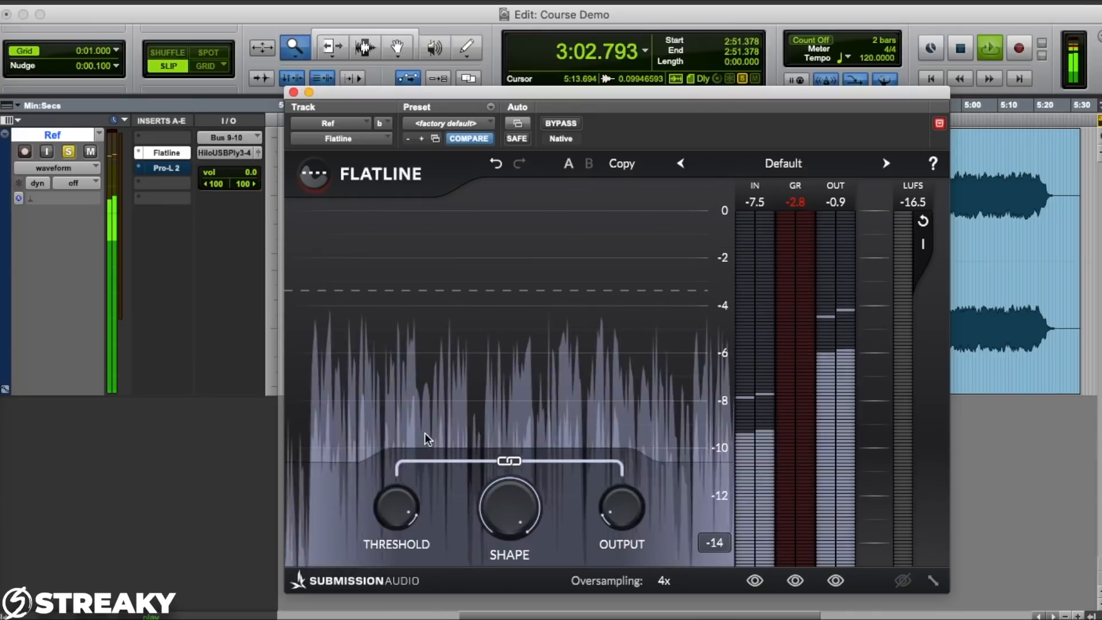
pyautogui.moveTo(377, 511); pyautogui.dragTo(384, 513)
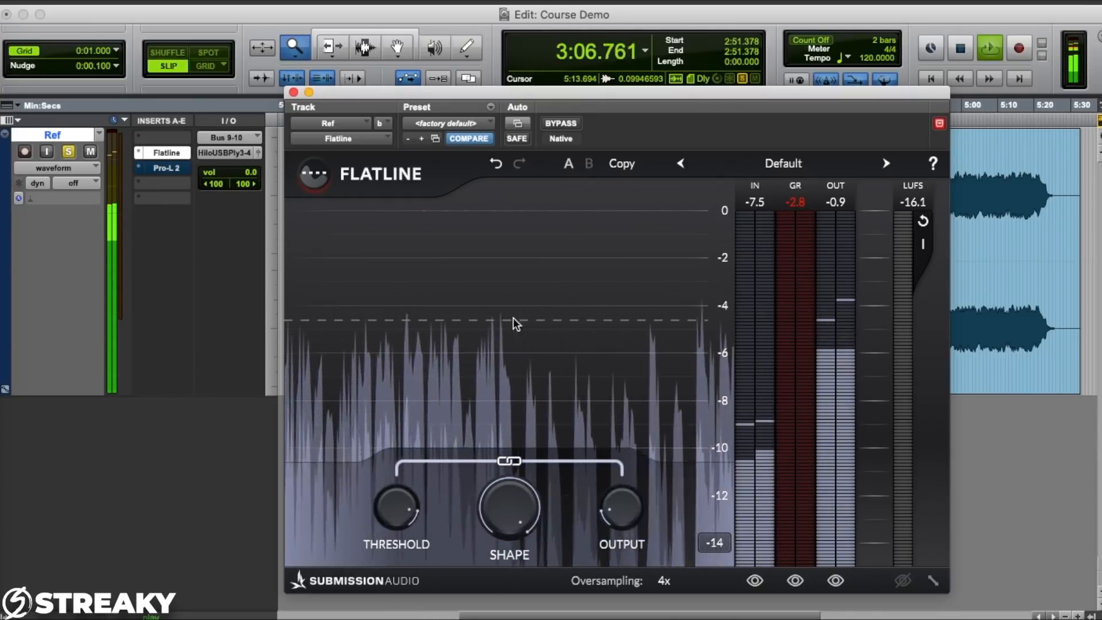
pyautogui.press('space')
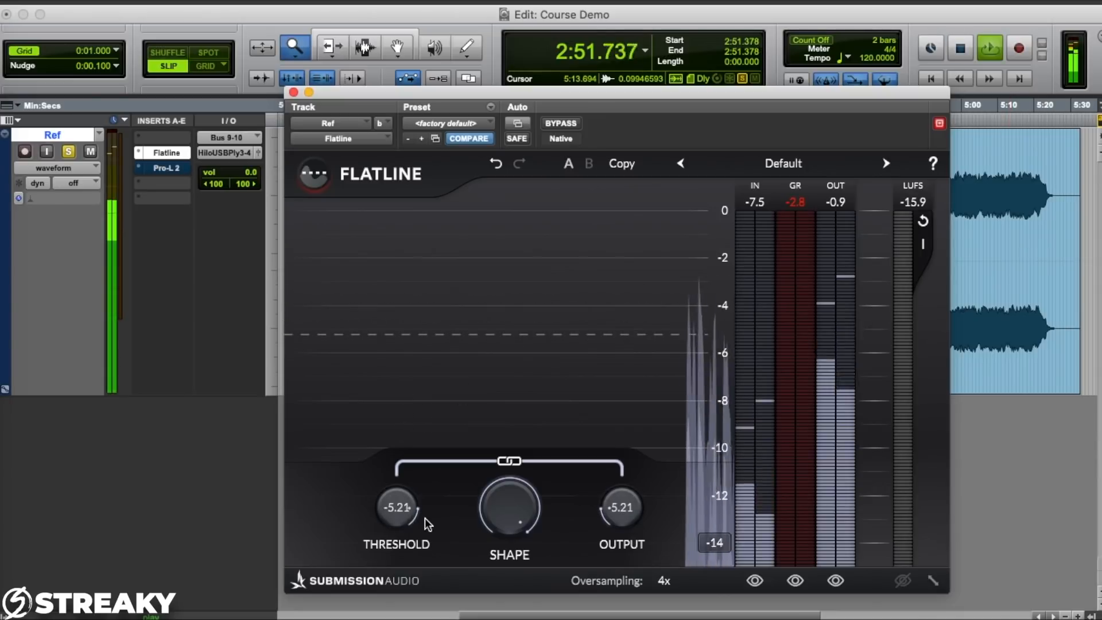
pyautogui.press('space')
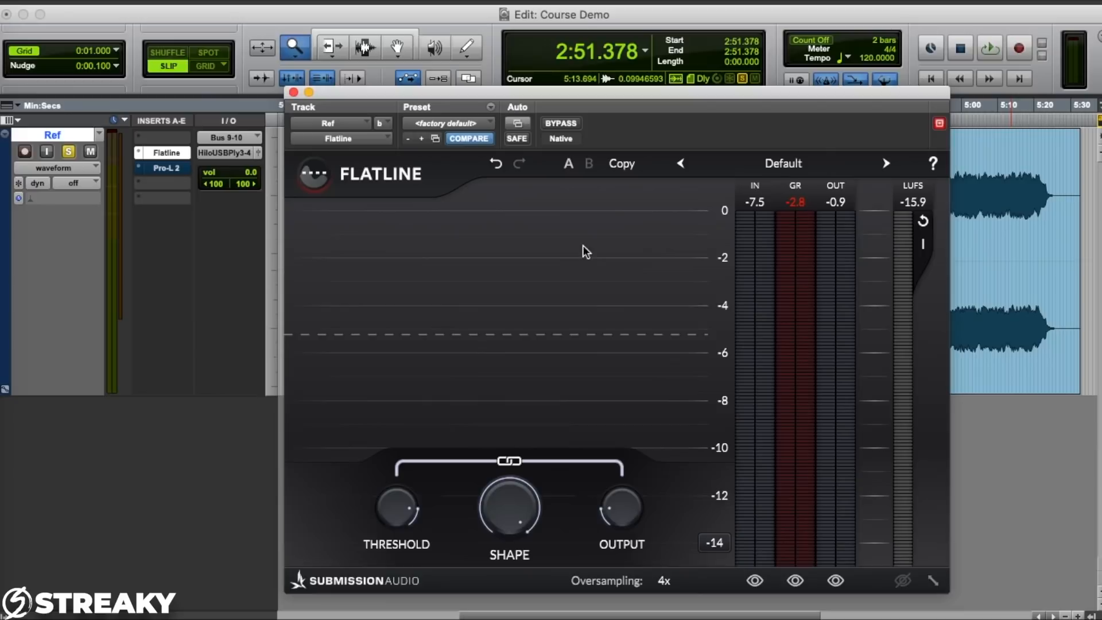
# Step: Play the section in two passes while lowering Flatline's linked threshold to -7.34 and raising its output to 7.34, and stop playback
pyautogui.press('space')
pyautogui.moveTo(403, 512); pyautogui.dragTo(406, 520)
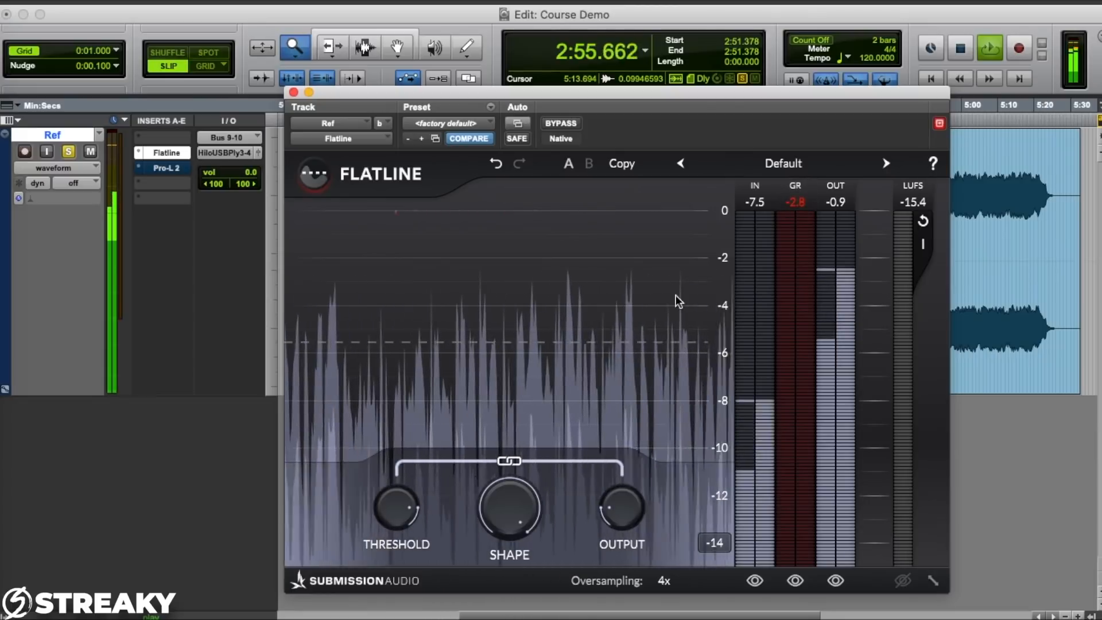
pyautogui.moveTo(396, 508)
pyautogui.mouseDown()
pyautogui.moveTo(398, 488)
pyautogui.moveTo(394, 509)
pyautogui.mouseUp()
pyautogui.press('space')
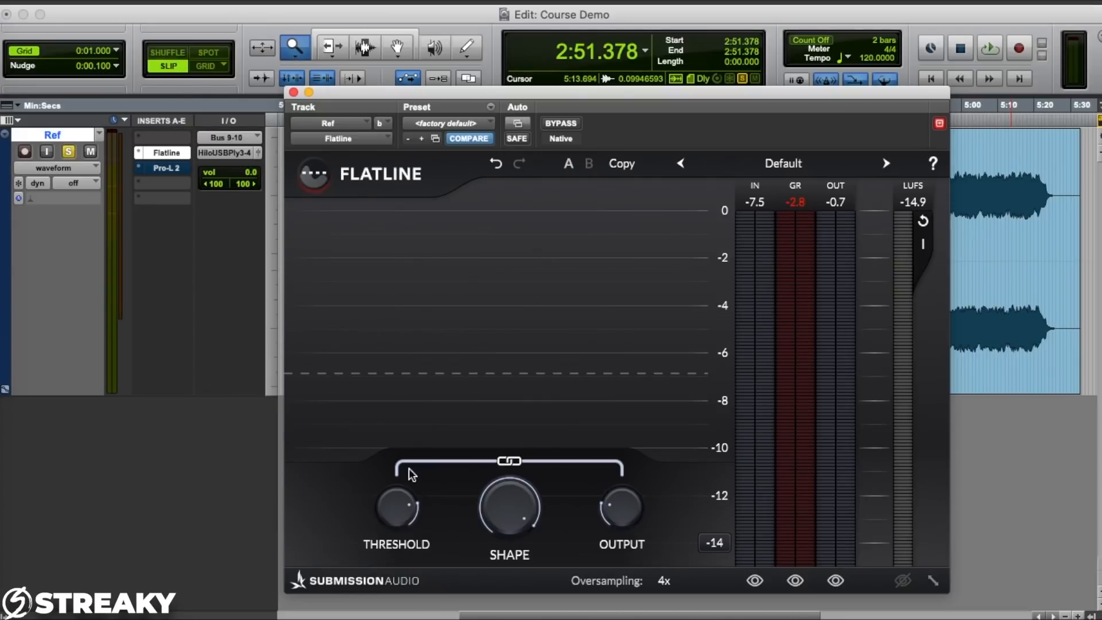
pyautogui.moveTo(395, 498)
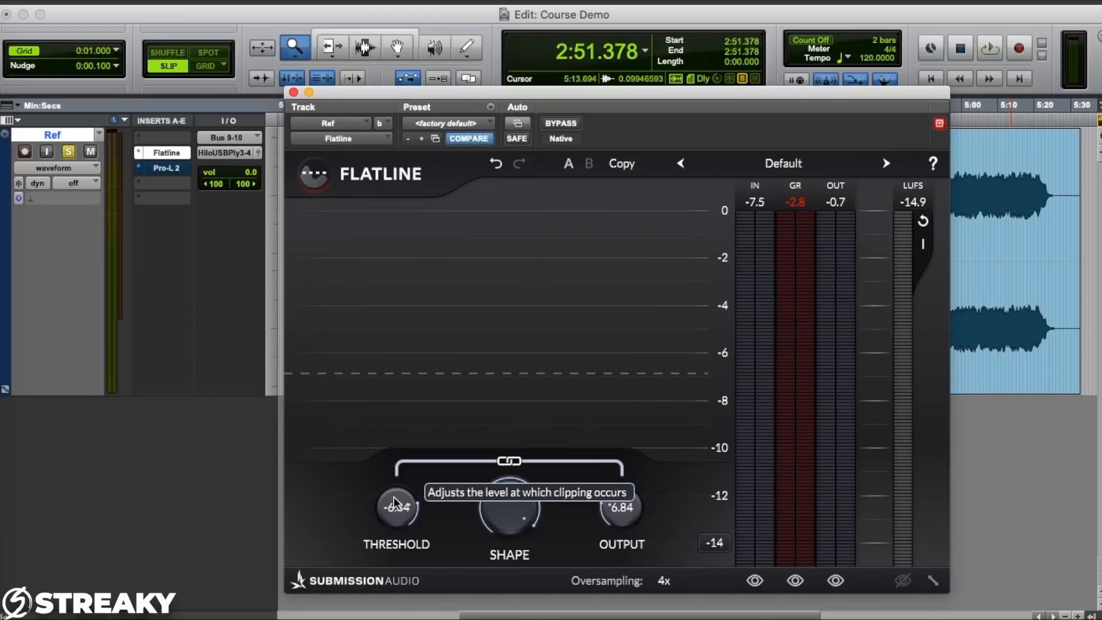
pyautogui.press('space')
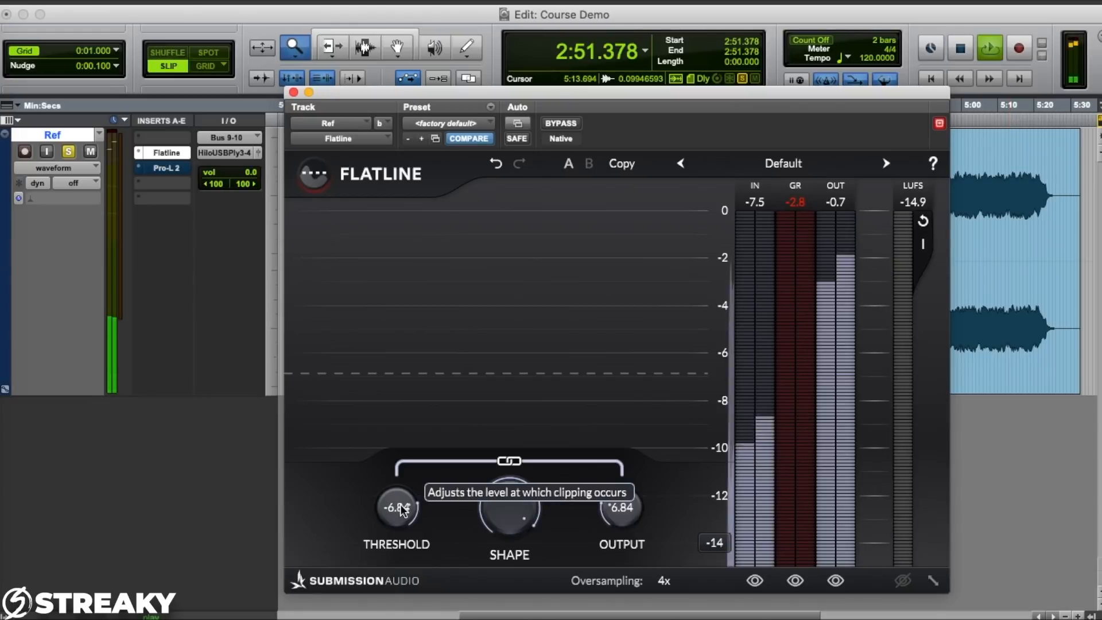
pyautogui.moveTo(395, 504)
pyautogui.mouseDown()
pyautogui.moveTo(392, 518)
pyautogui.moveTo(387, 505)
pyautogui.mouseUp()
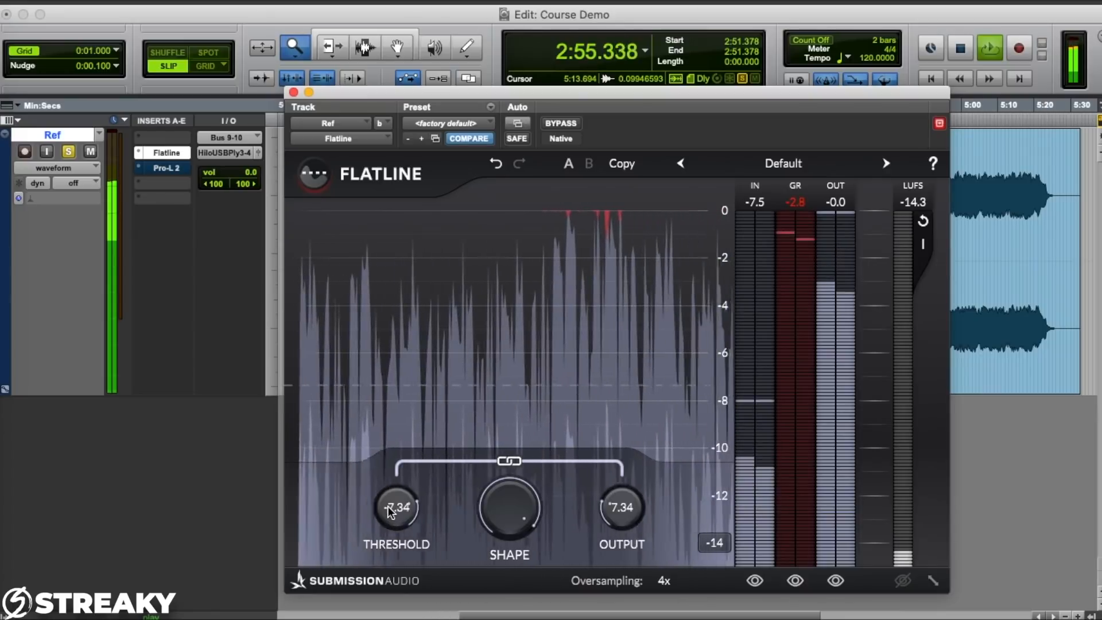
pyautogui.press('space')
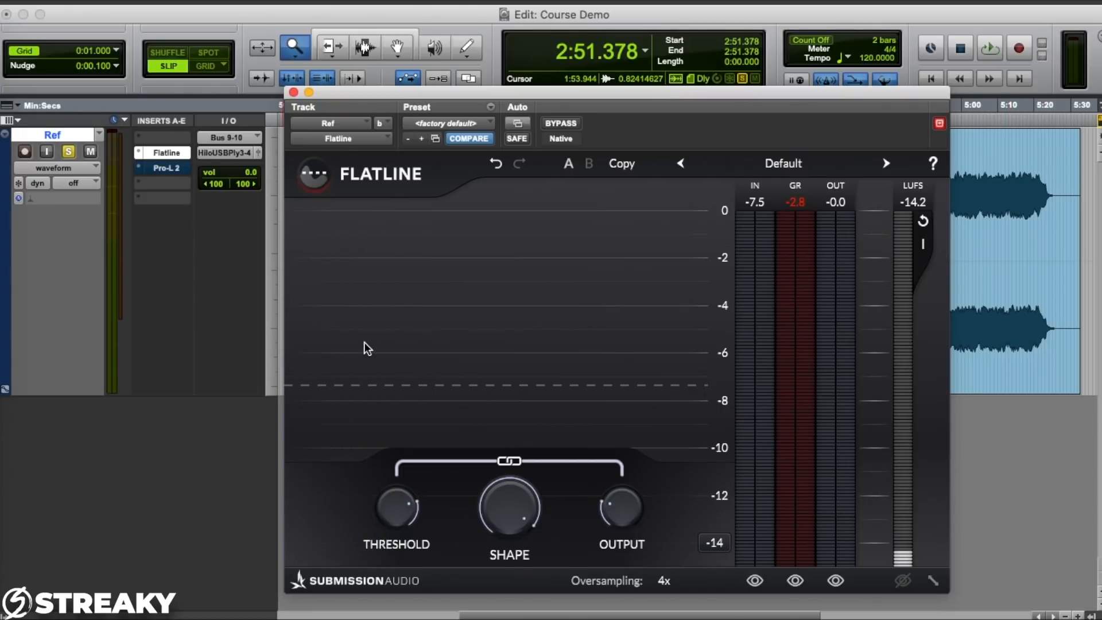
# Step: Re-enable Pro-L 2 on the Ref track, close its window, and reopen Flatline
pyautogui.click(163, 170)
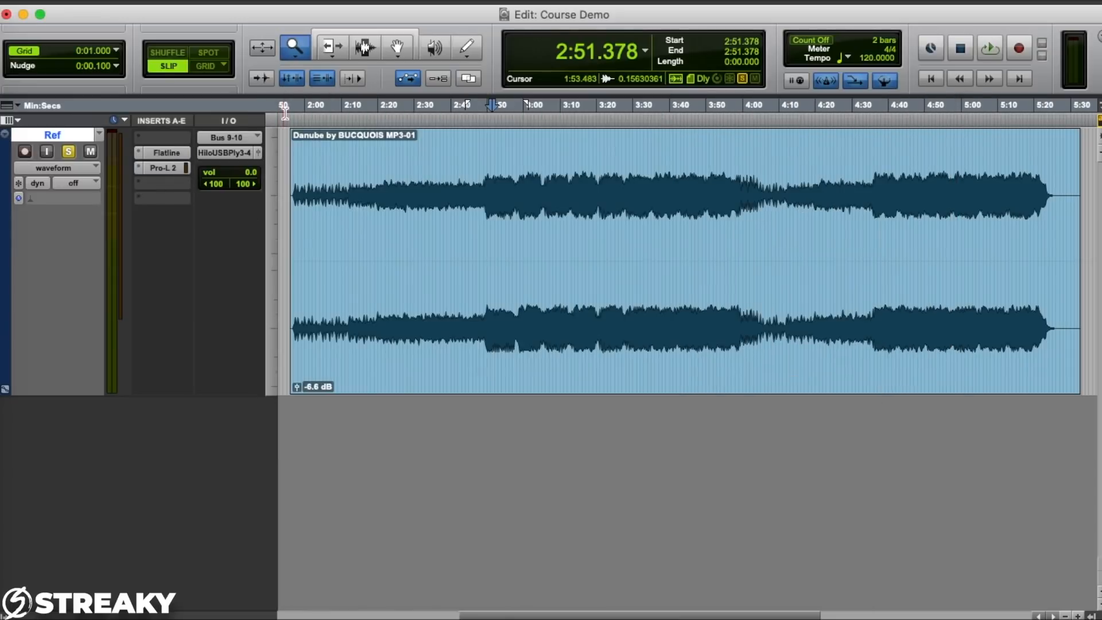
pyautogui.click(293, 92)
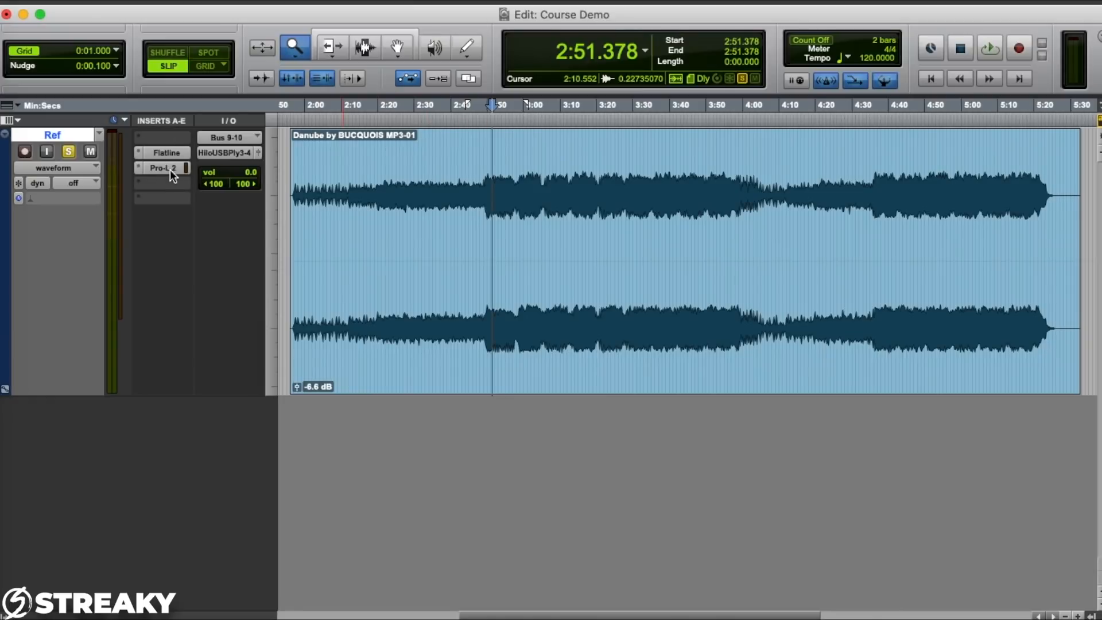
pyautogui.click(170, 151)
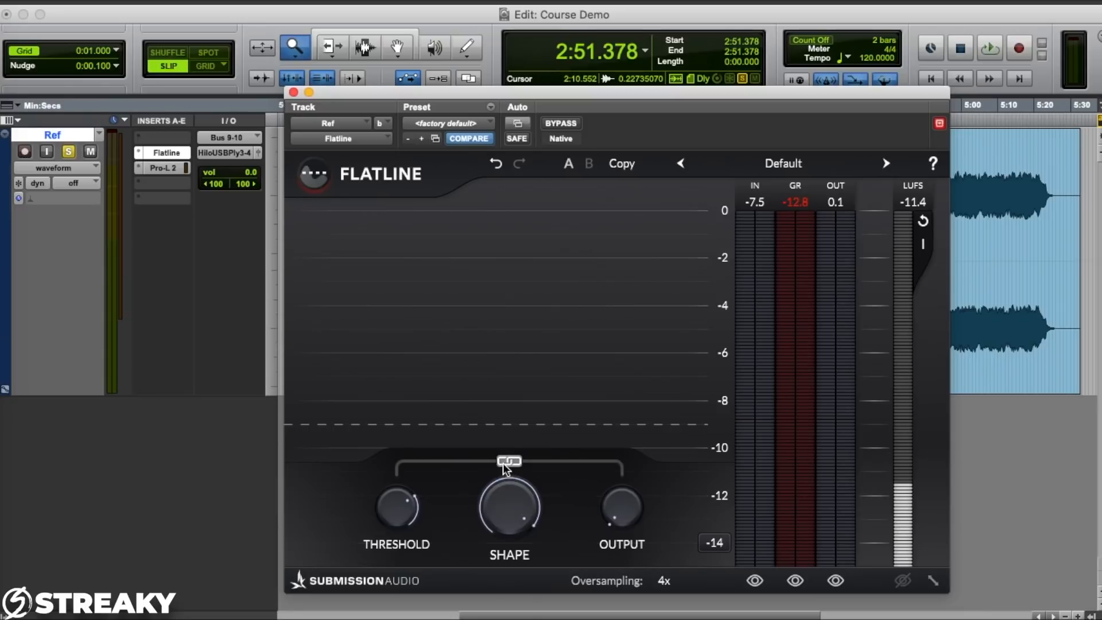
# Step: Play the section with Flatline's threshold and output unlinked, adjusting the threshold to about -10.5
pyautogui.moveTo(395, 515)
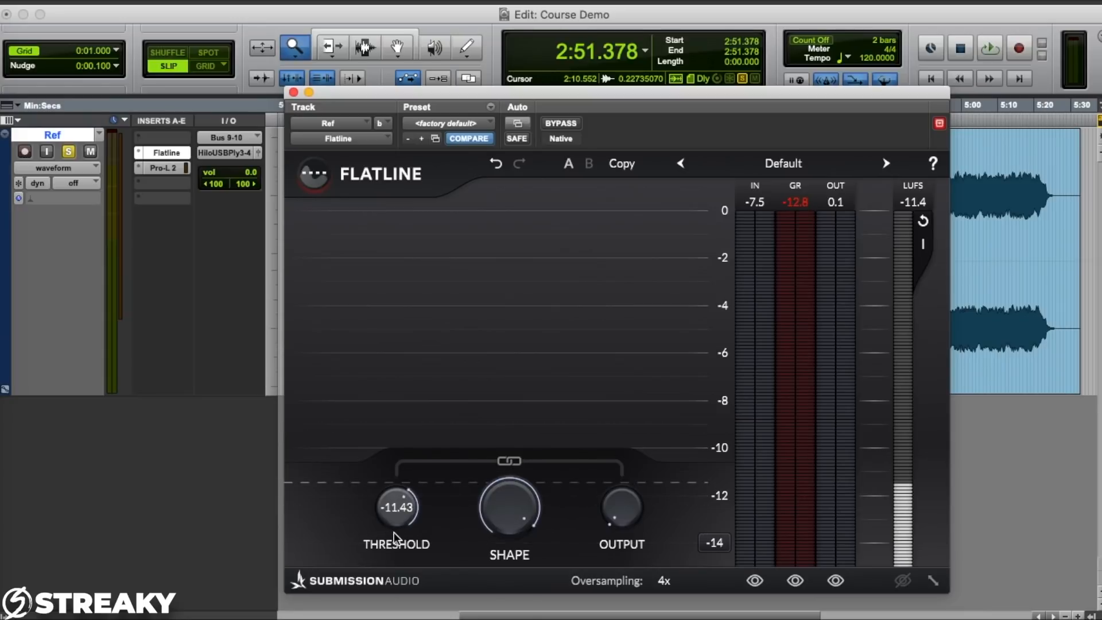
pyautogui.press('space')
pyautogui.scroll(-3, 395, 512)
pyautogui.scroll(5, 394, 508)
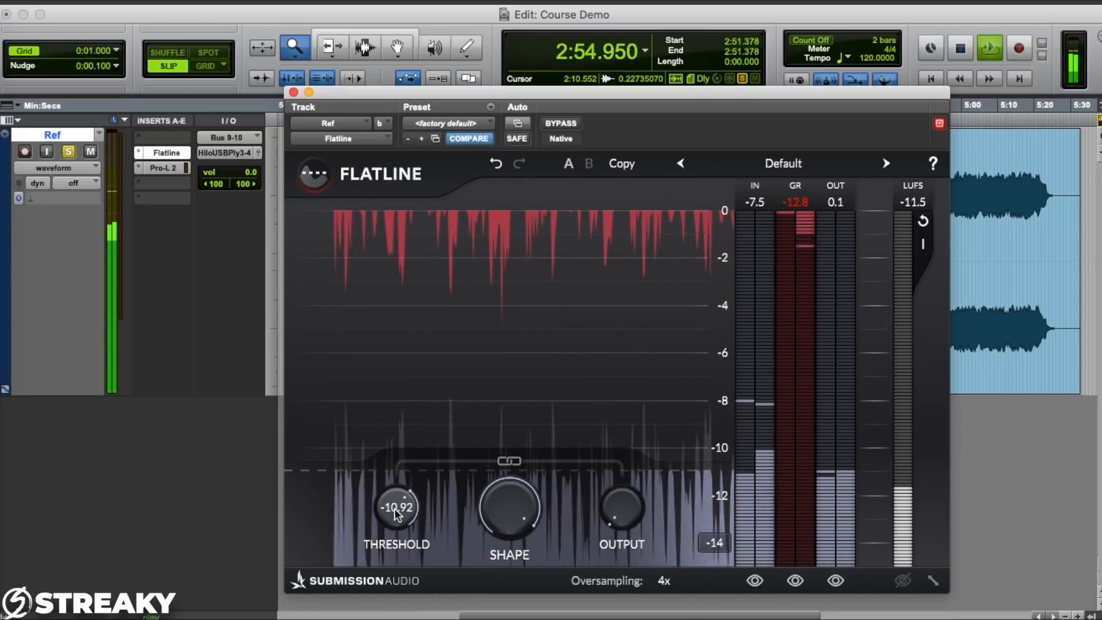
pyautogui.scroll(-2, 390, 508)
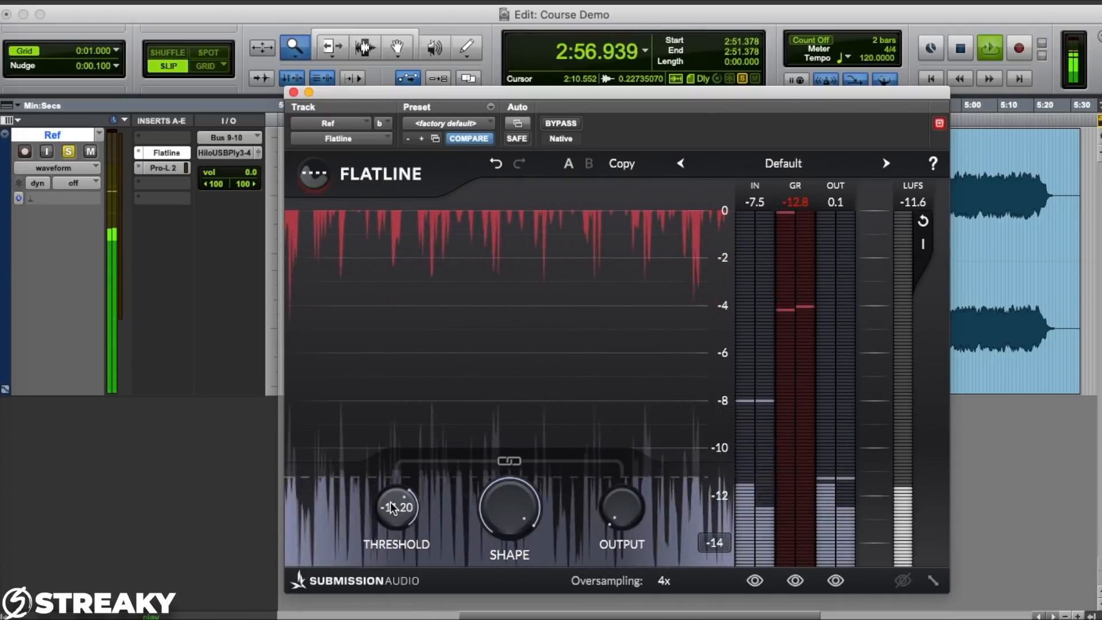
pyautogui.scroll(4, 391, 505)
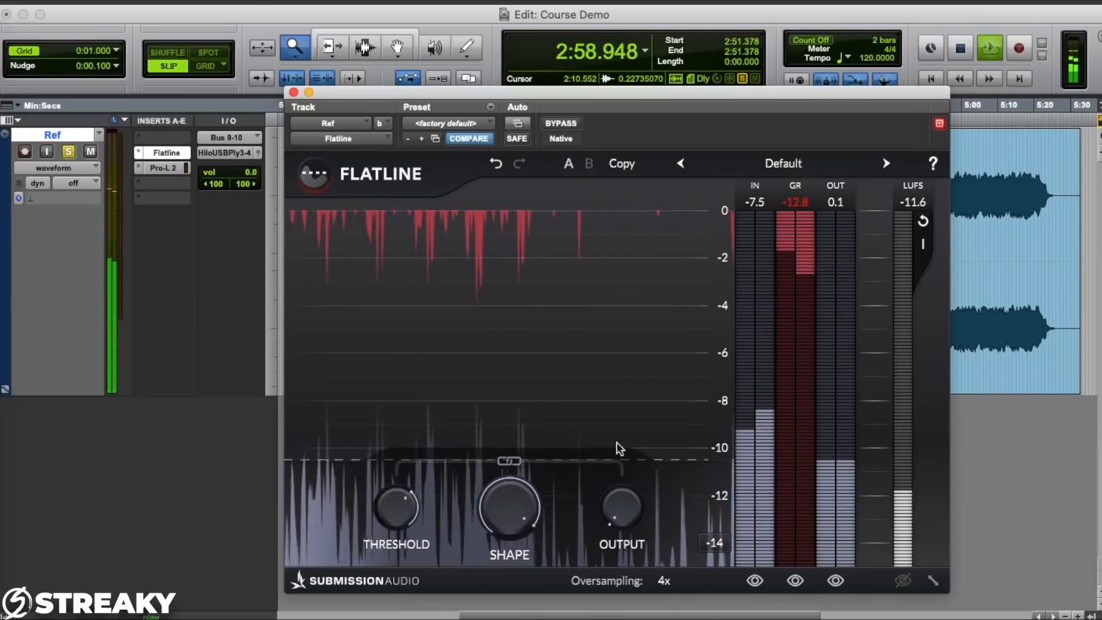
# Step: Raise the Pro-L 2 gain to +11.7 dB during playback, checking Flatline along the way, and stop playback
pyautogui.click(169, 168)
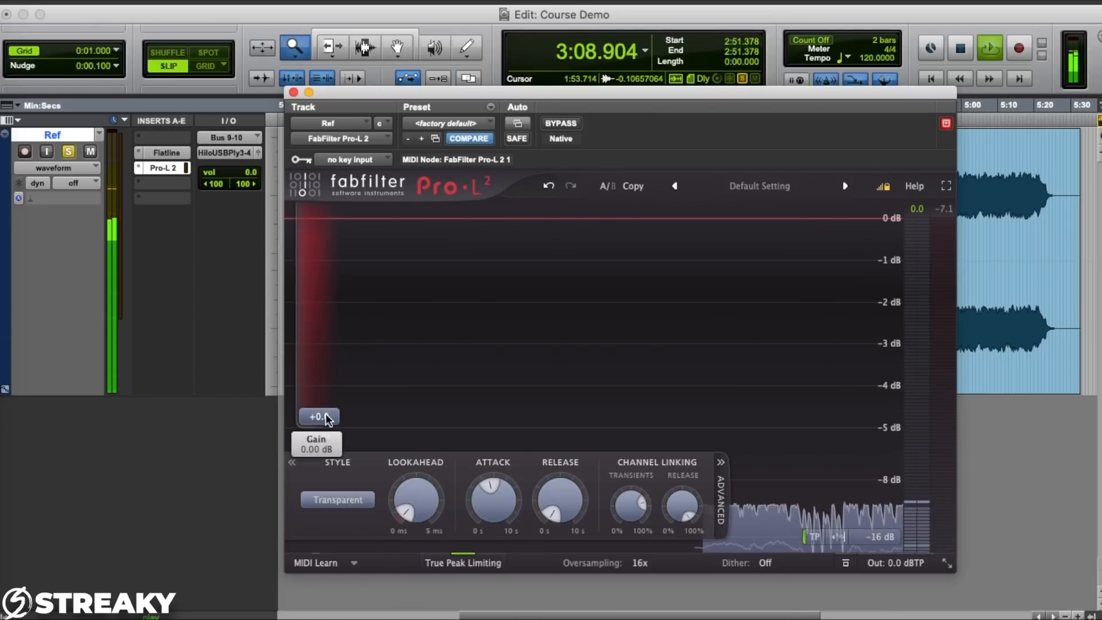
pyautogui.moveTo(328, 366); pyautogui.dragTo(323, 345)
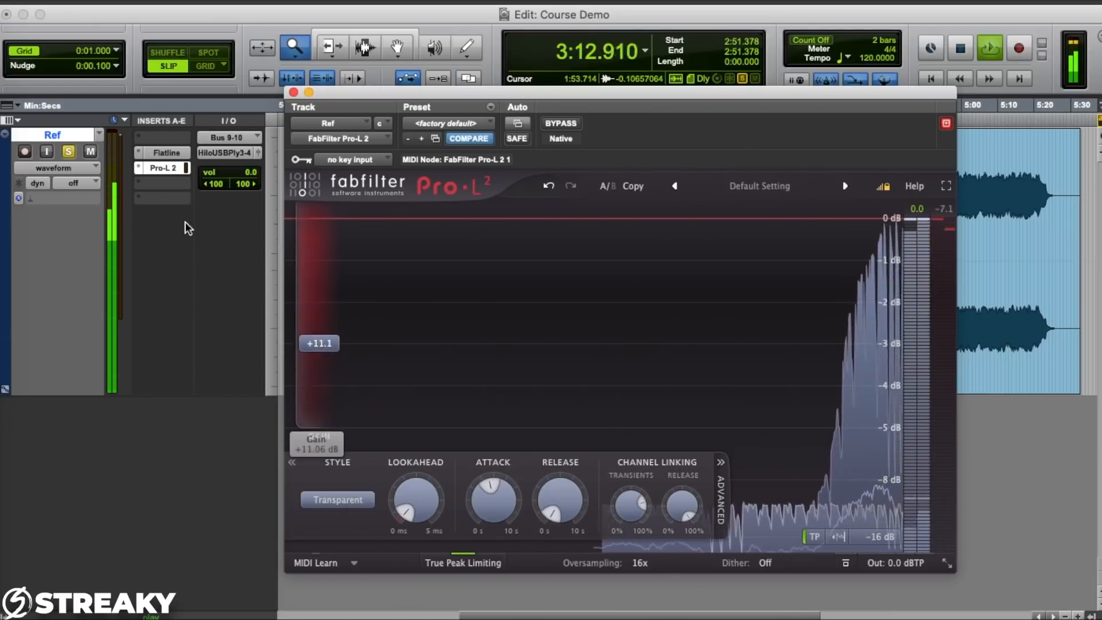
pyautogui.click(164, 152)
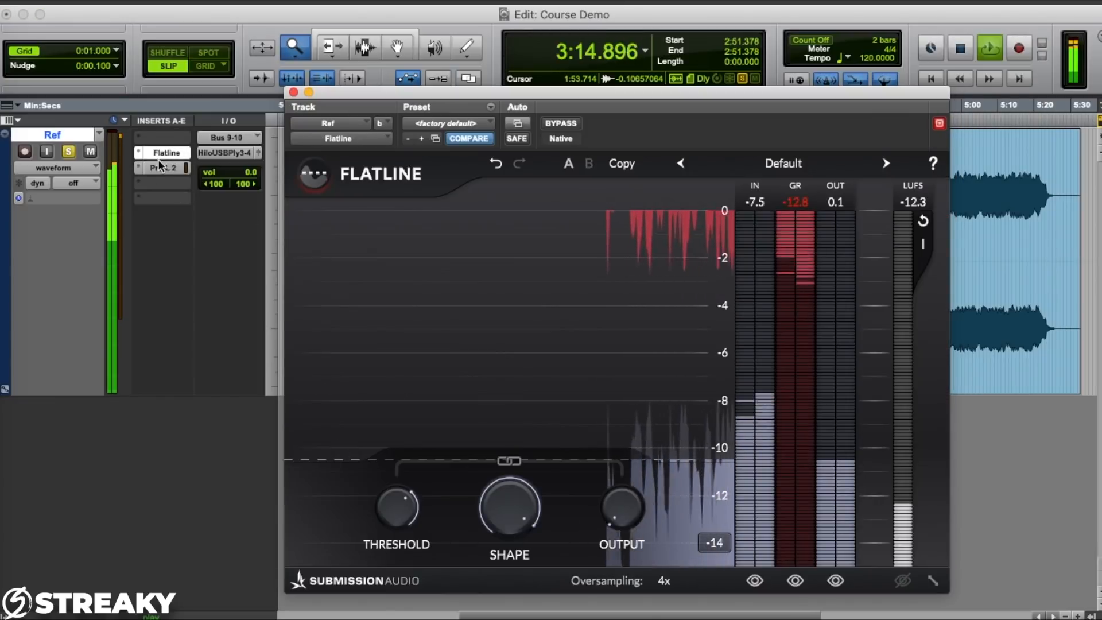
pyautogui.click(170, 167)
pyautogui.moveTo(335, 351); pyautogui.dragTo(334, 342)
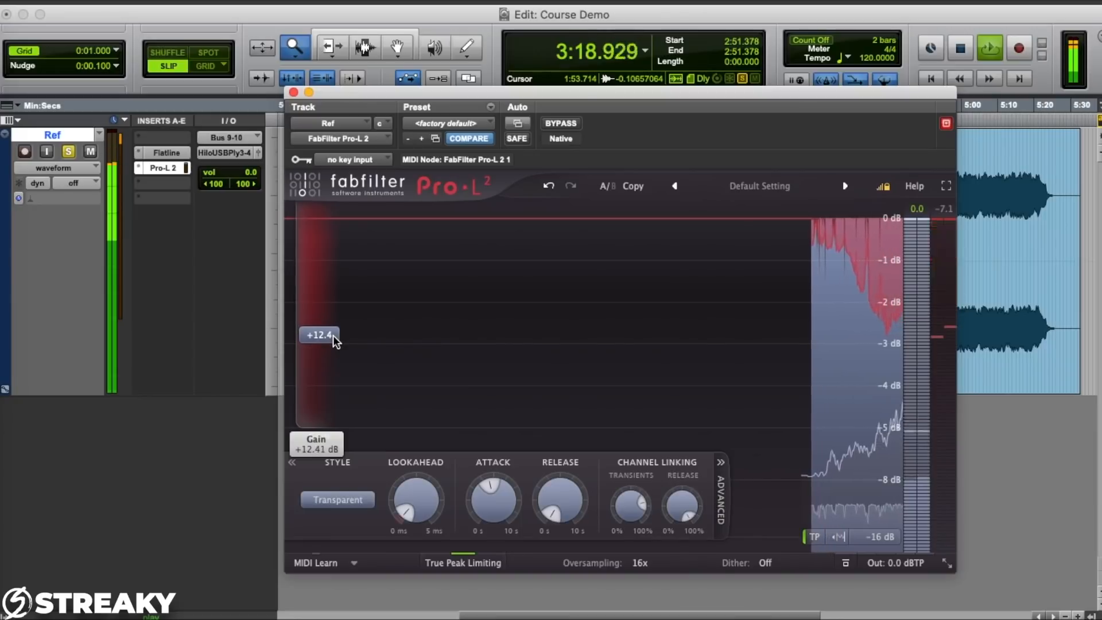
pyautogui.moveTo(332, 337); pyautogui.dragTo(329, 344)
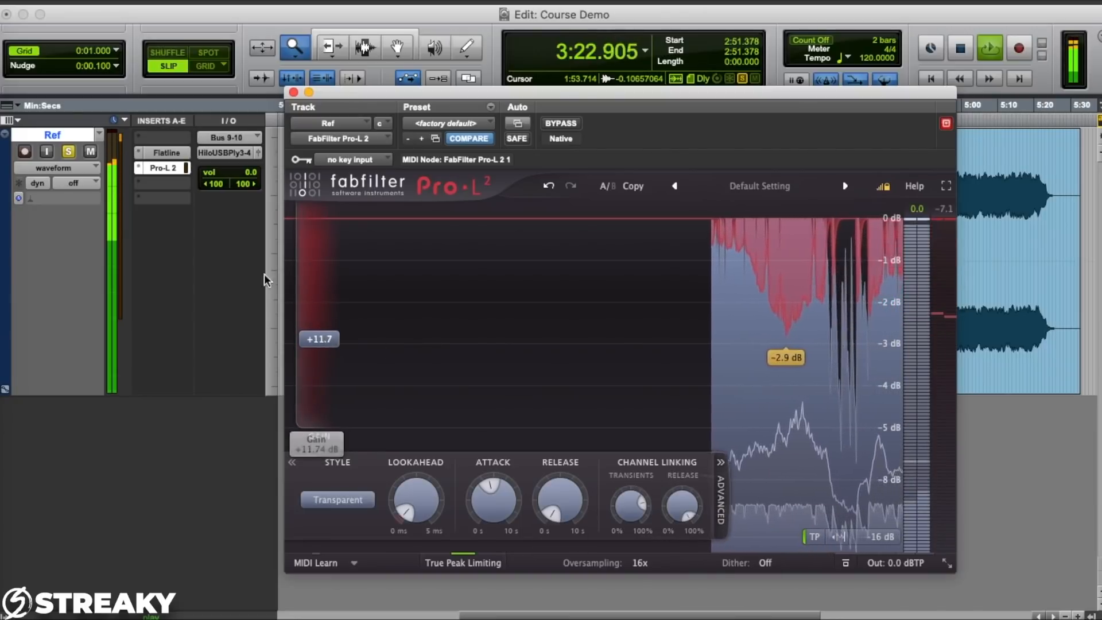
pyautogui.press('space')
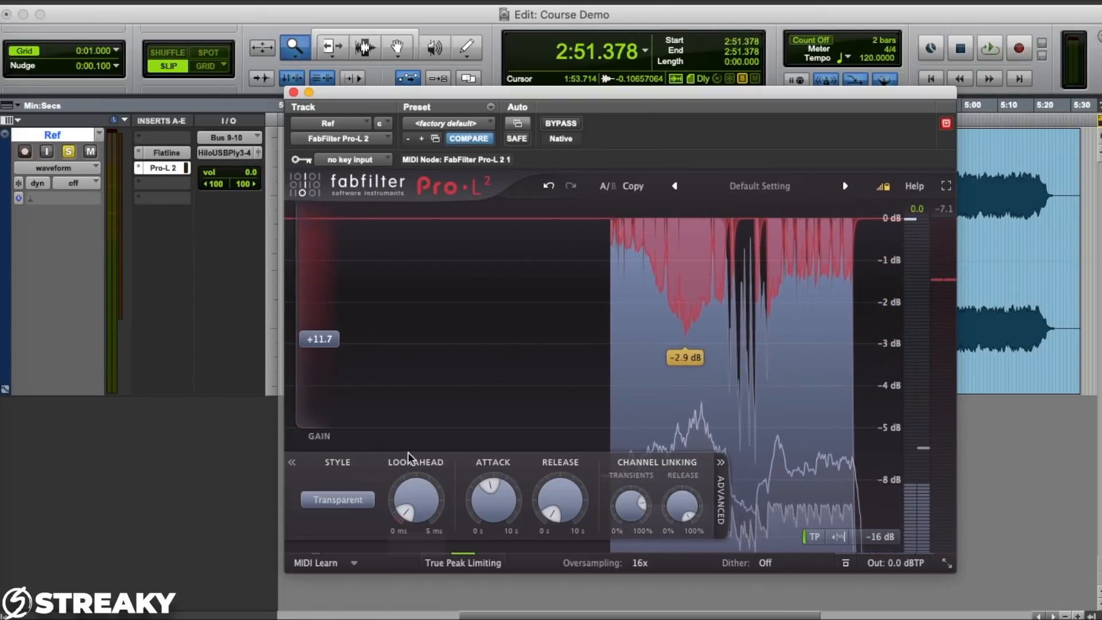
# Step: Compare the Flatline and Pro-L 2 windows, setting the Pro-L 2 attack to 607.8 ms
pyautogui.click(167, 153)
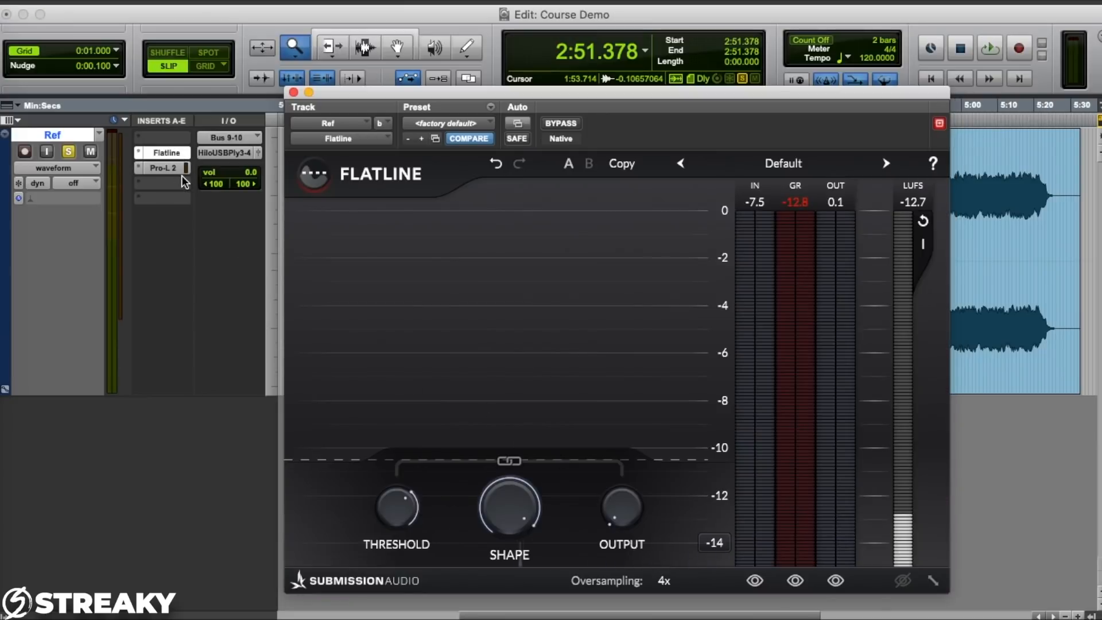
pyautogui.click(164, 169)
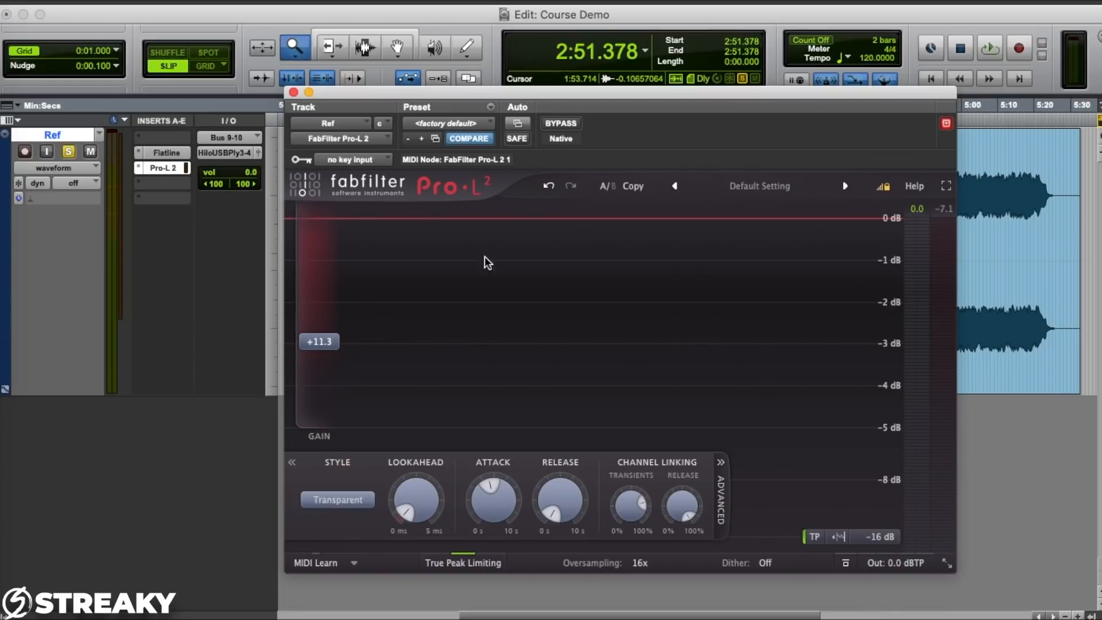
pyautogui.moveTo(490, 486); pyautogui.dragTo(494, 484)
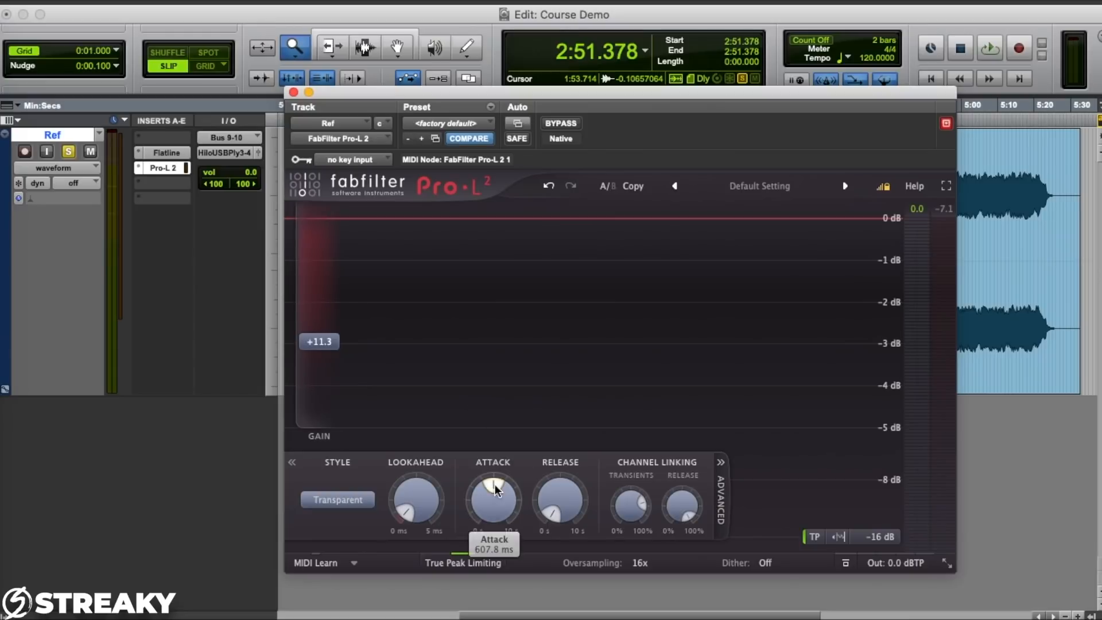
pyautogui.click(163, 152)
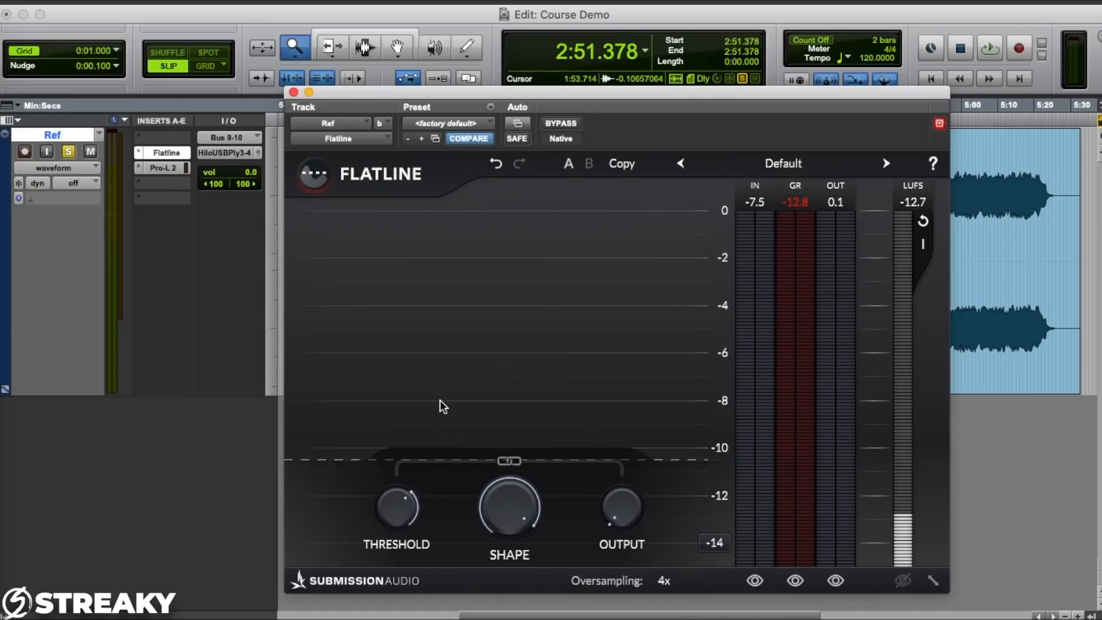
pyautogui.click(161, 165)
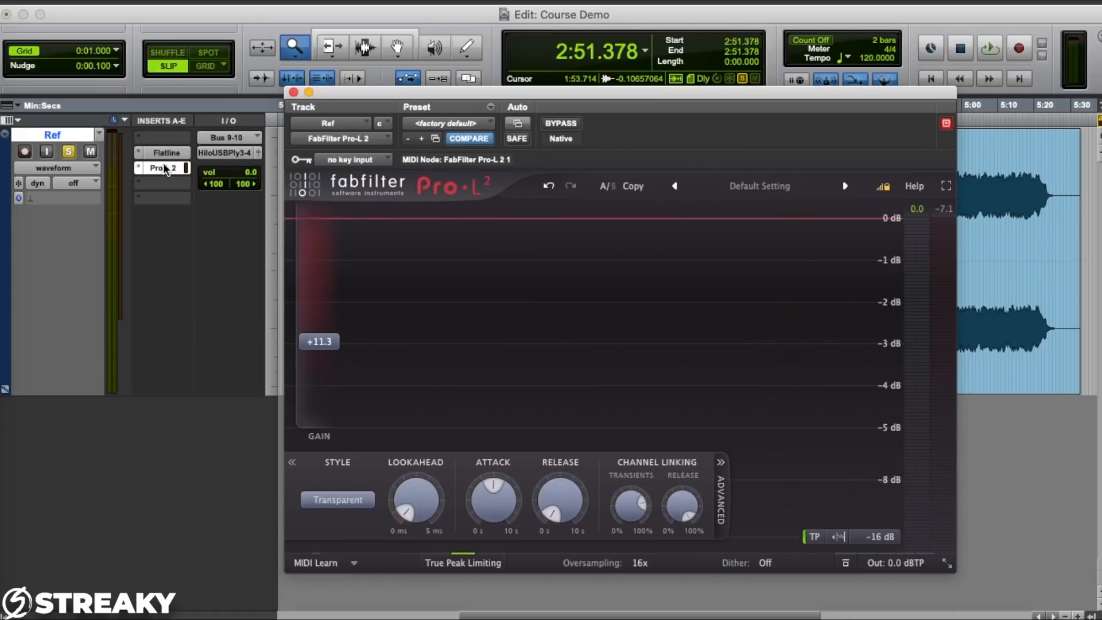
# Step: Reset the Pro-L 2 gain to 0.0 dB, play the section while checking Pro-L 2 and Flatline, and stop playback
pyautogui.moveTo(323, 350); pyautogui.dragTo(336, 494)
pyautogui.press('space')
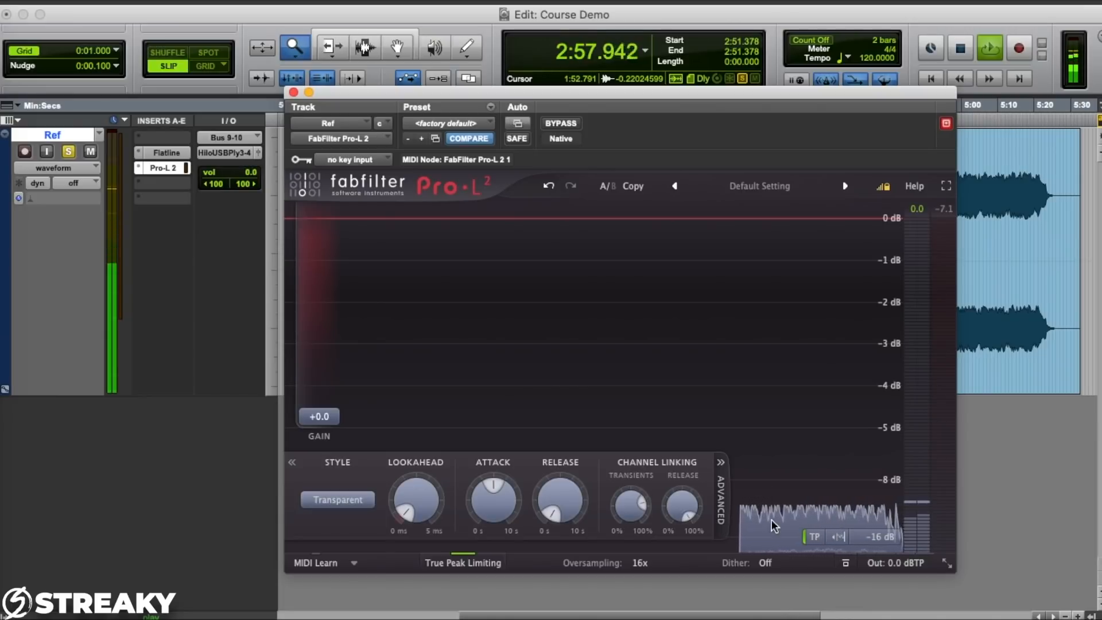
pyautogui.click(167, 154)
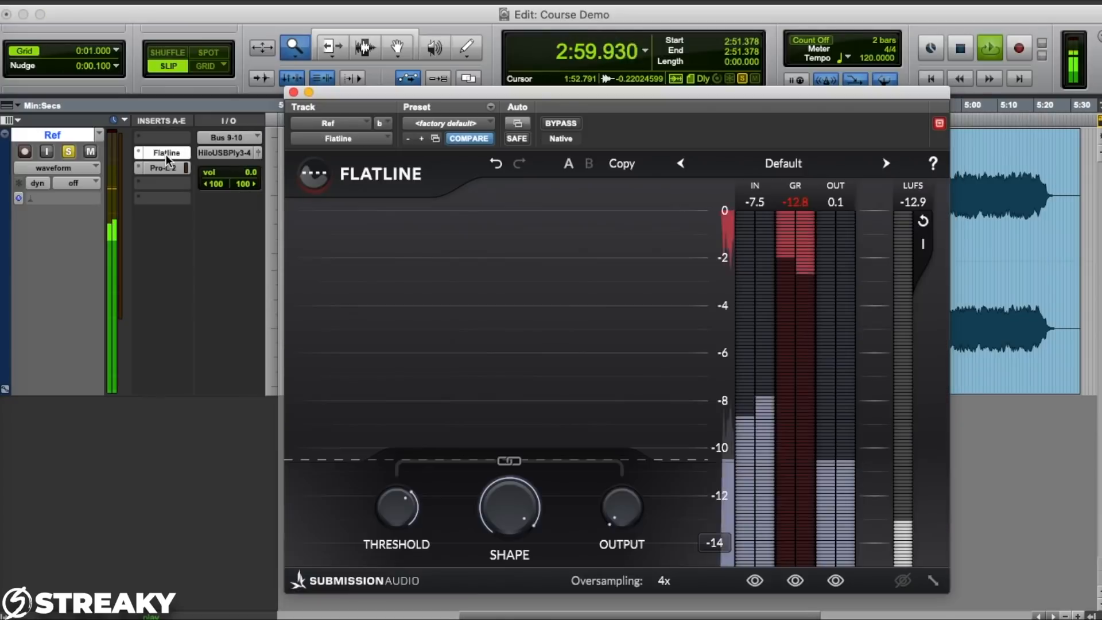
pyautogui.press('space')
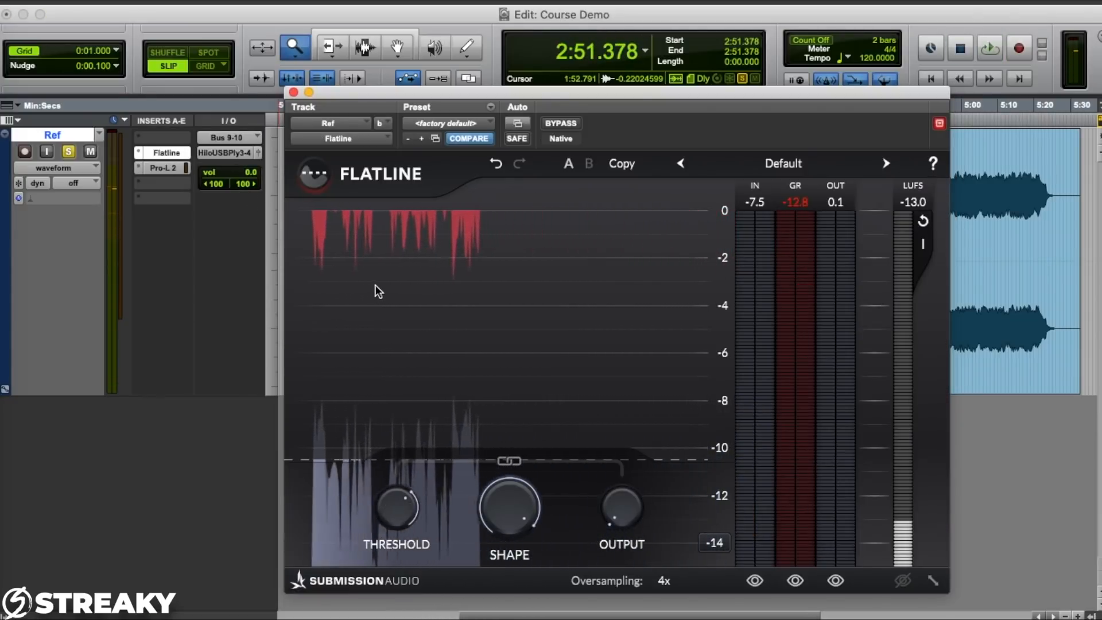
# Step: Open Pro-L 2, bypass Flatline, and play the section while setting the Pro-L 2 gain to +10.3 dB
pyautogui.click(163, 169)
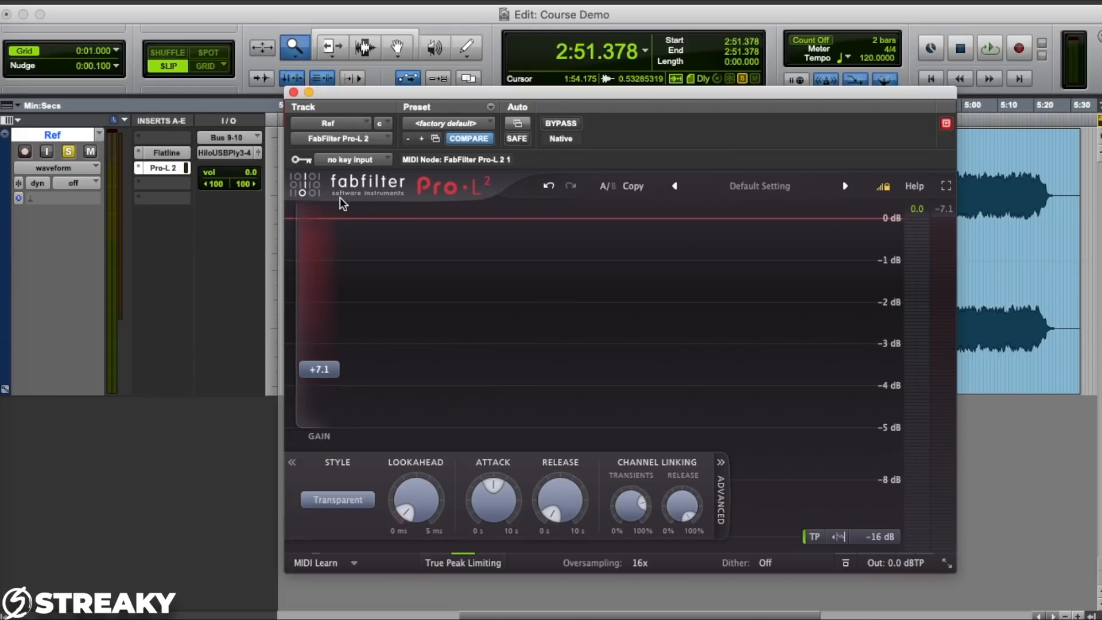
pyautogui.keyDown('super'); pyautogui.click(165, 154); pyautogui.keyUp('super')
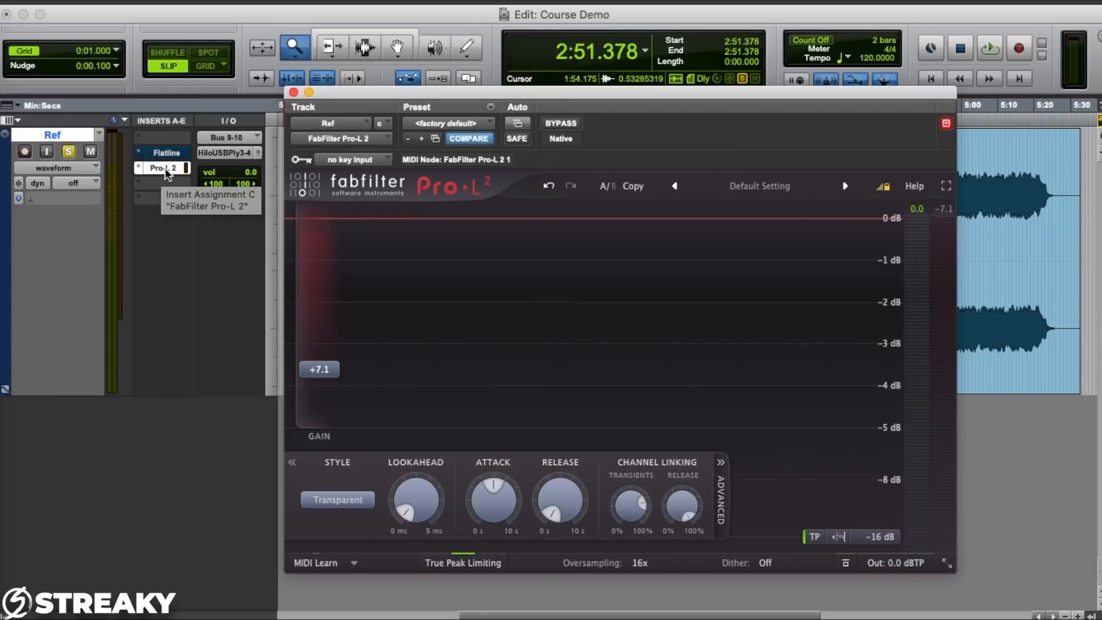
pyautogui.press('space')
pyautogui.moveTo(319, 367); pyautogui.dragTo(339, 350)
pyautogui.moveTo(547, 508)
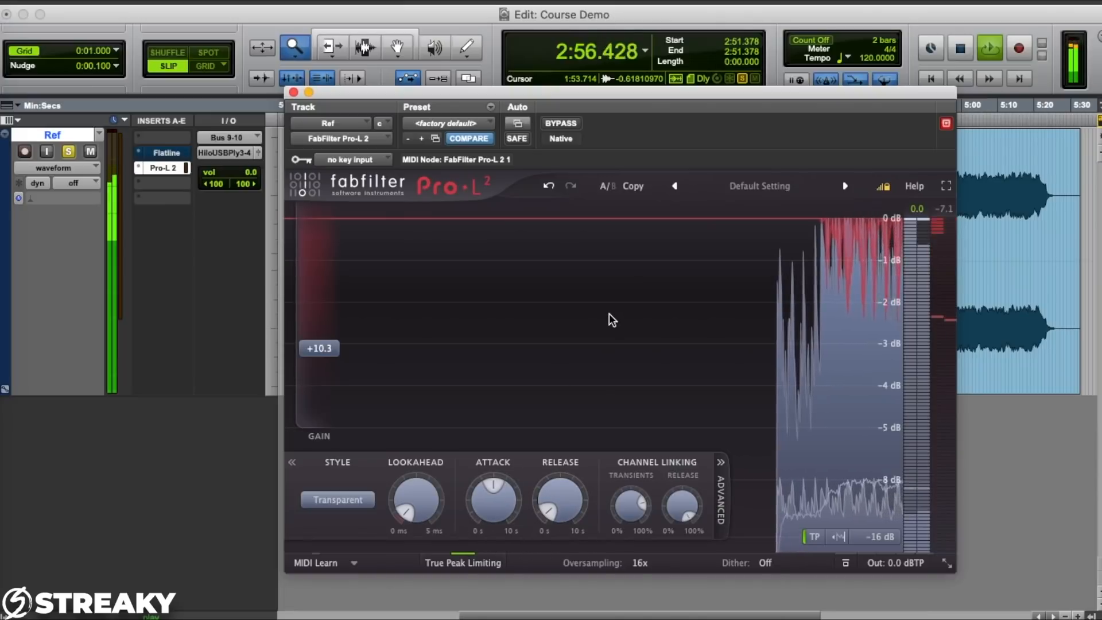
pyautogui.press('space')
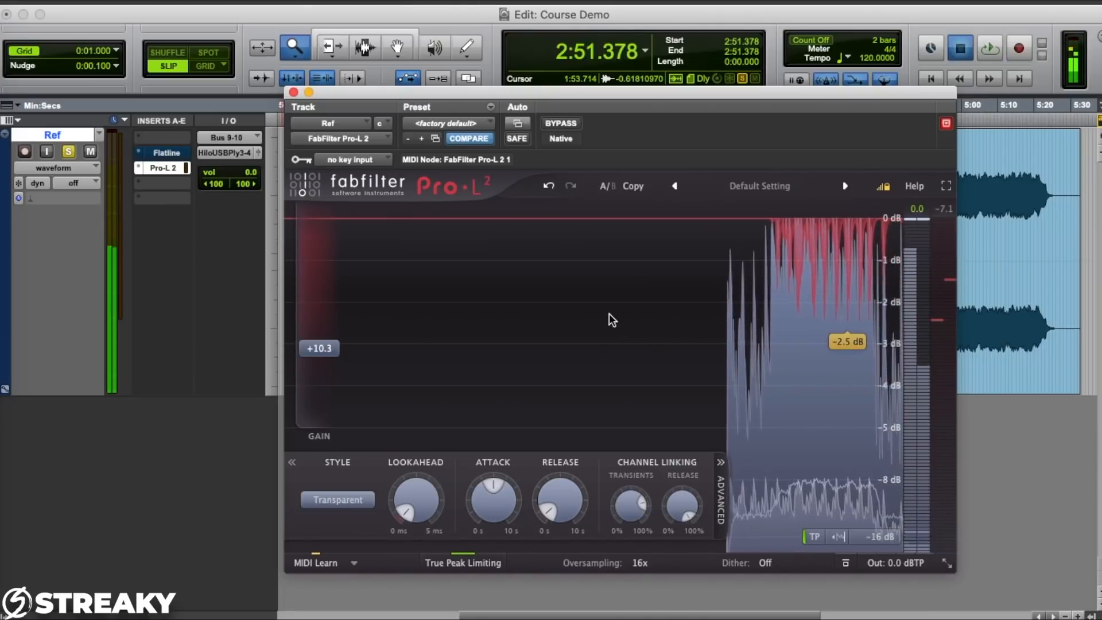
# Step: Change the Pro-L 2 limiting style to Allround
pyautogui.click(338, 500)
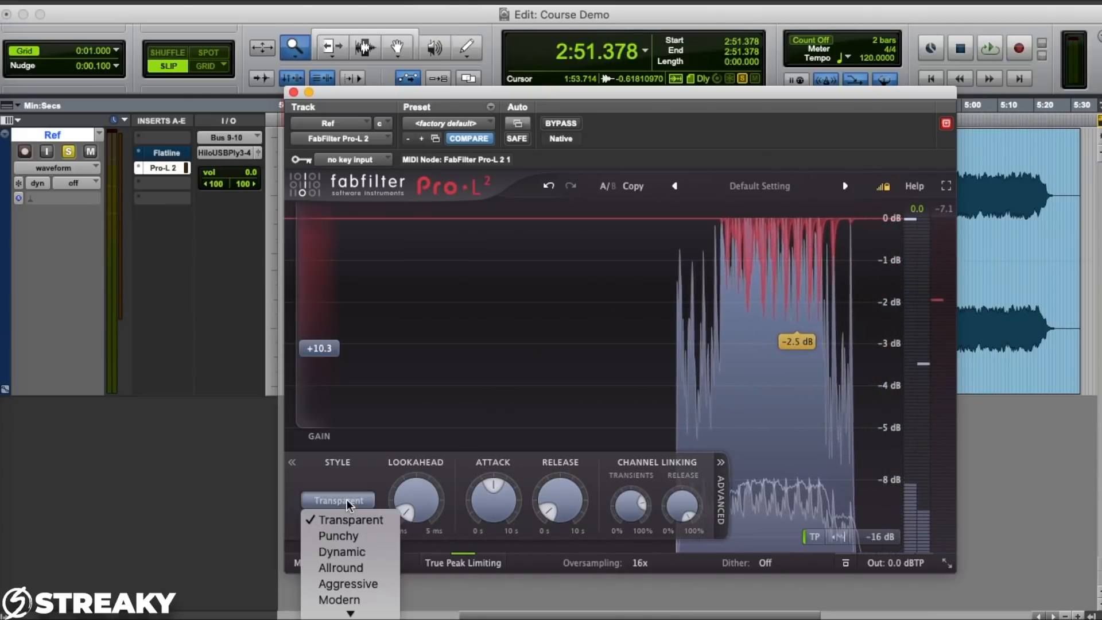
pyautogui.click(345, 568)
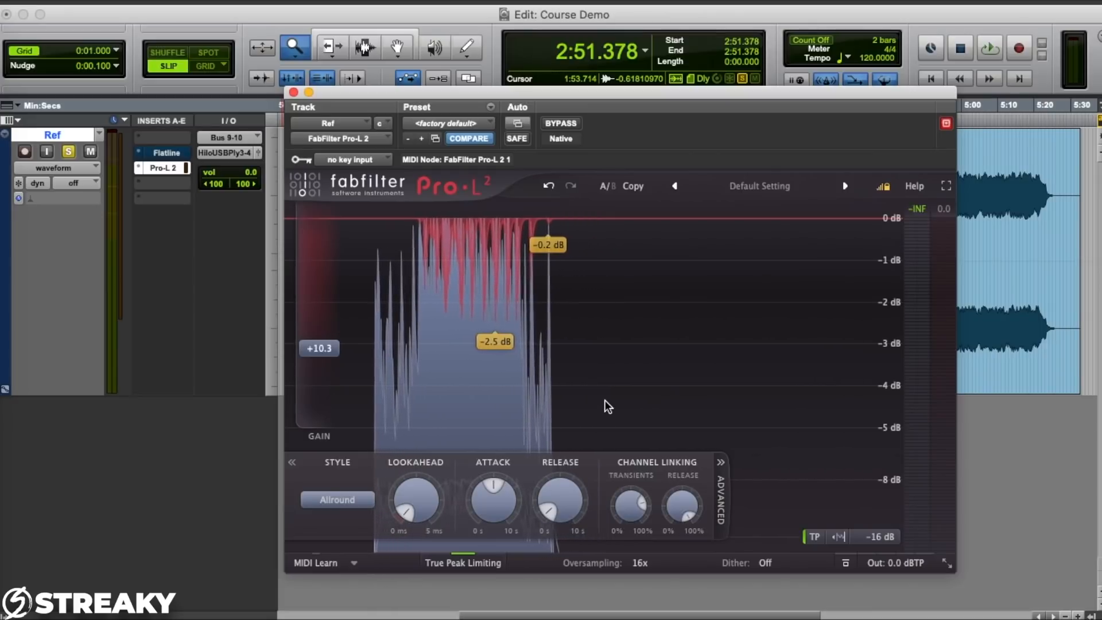
# Step: Briefly reactivate Flatline to compare it with Pro-L 2, bypass and close it again, and reopen Pro-L 2
pyautogui.click(168, 155)
pyautogui.click(167, 153)
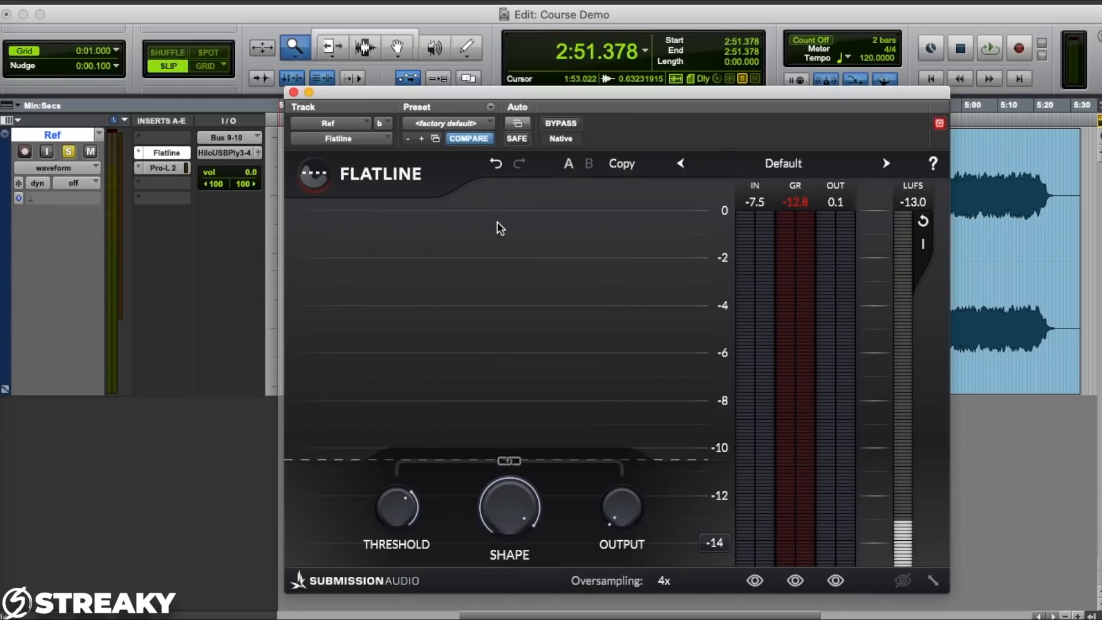
pyautogui.click(161, 172)
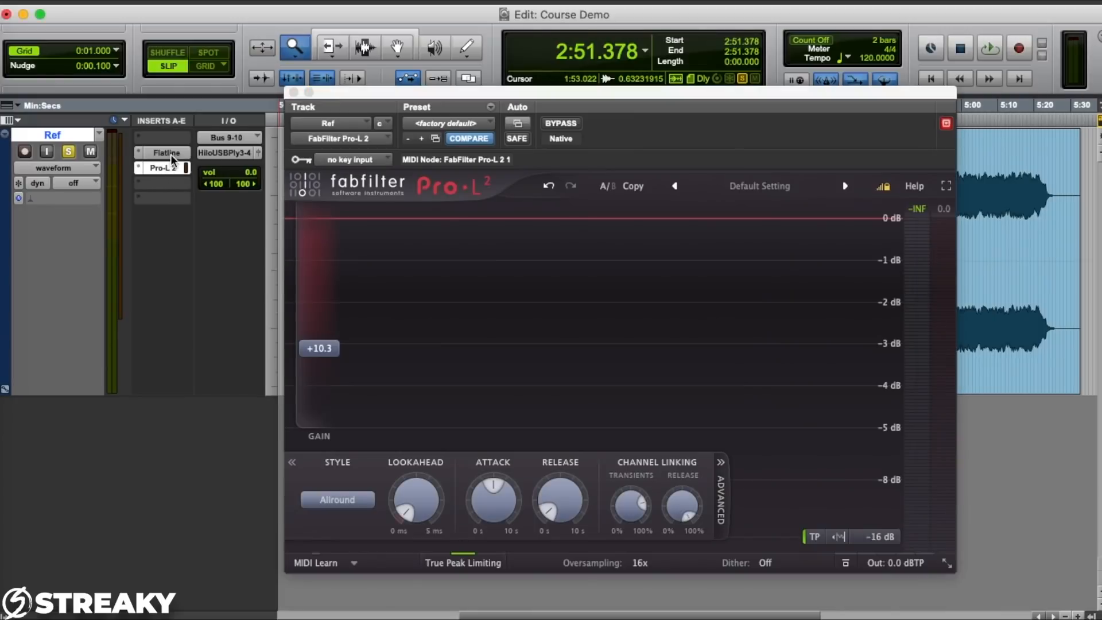
pyautogui.click(170, 154)
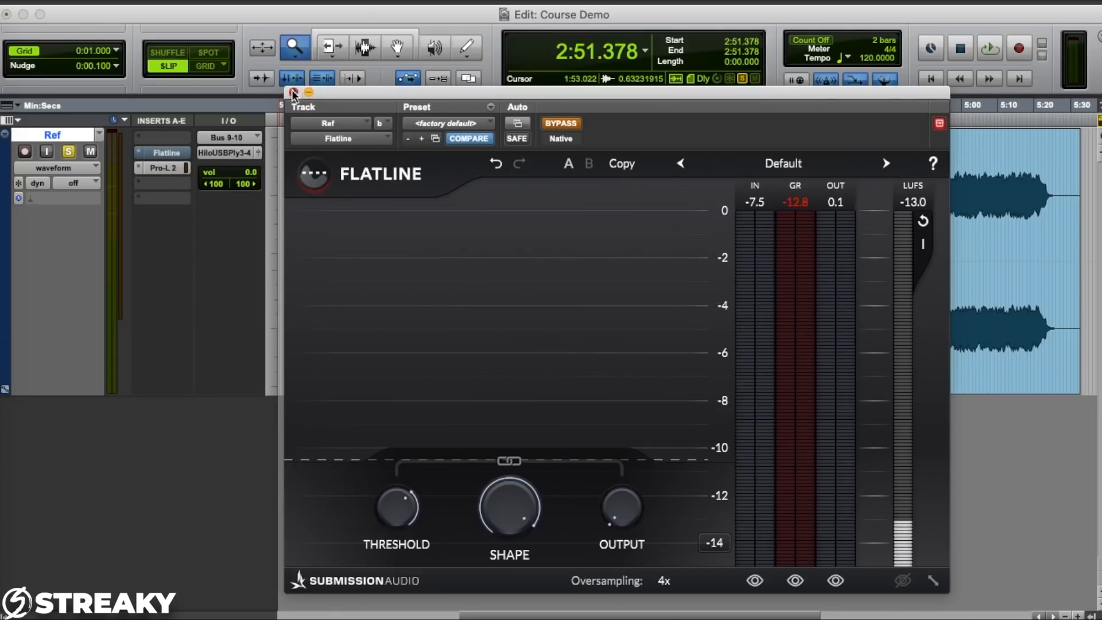
pyautogui.click(293, 92)
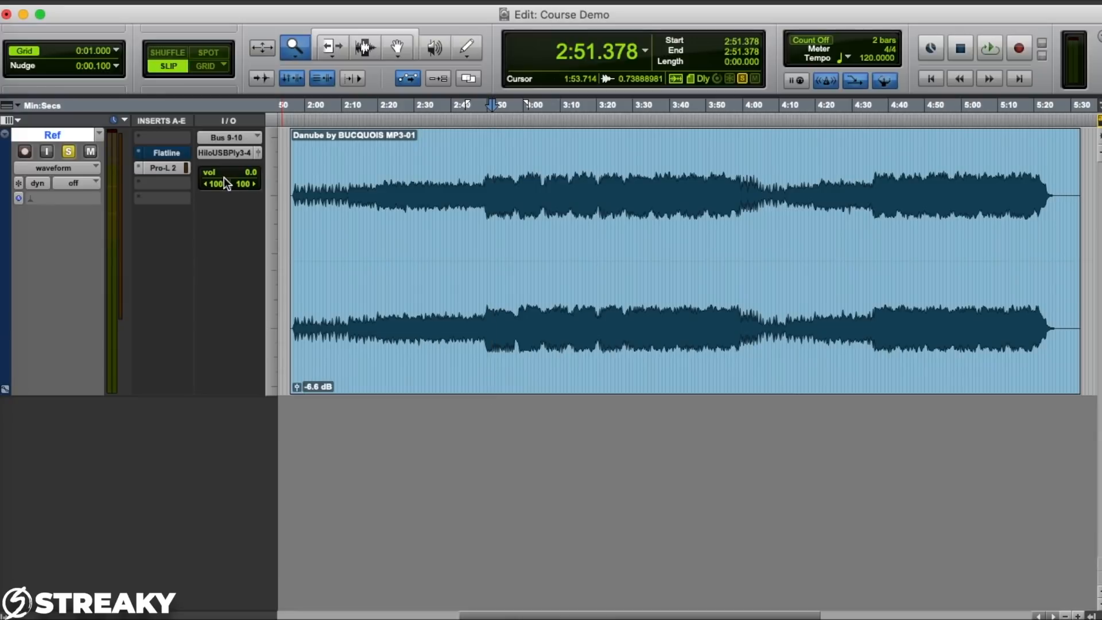
pyautogui.click(163, 168)
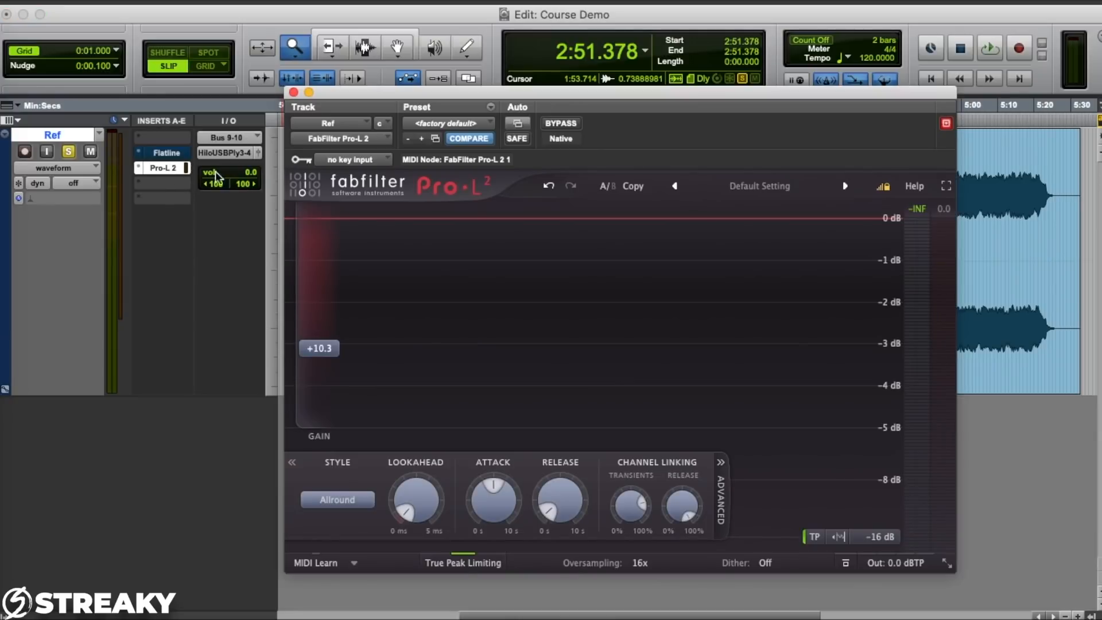